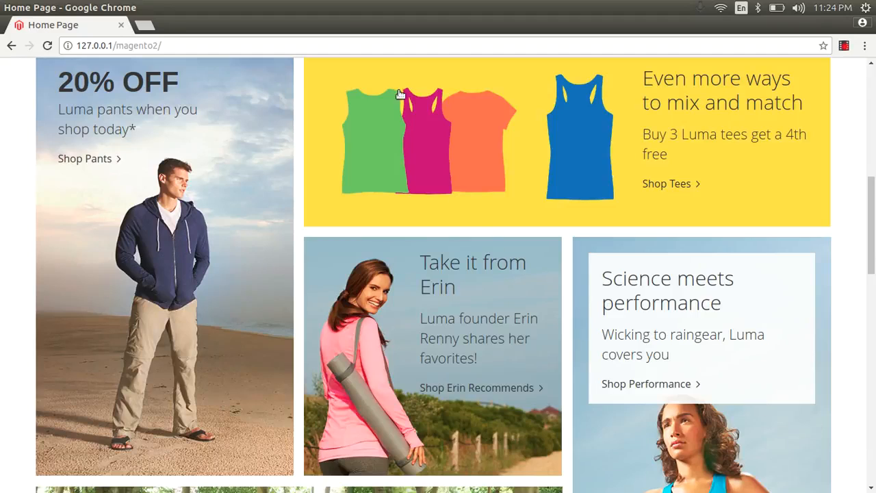
Step: Put the cursor at the end of the storefront URL 127.0.0.1/magento2/ to append the admin path
{"action": "left_click", "coordinate": [389, 52]}
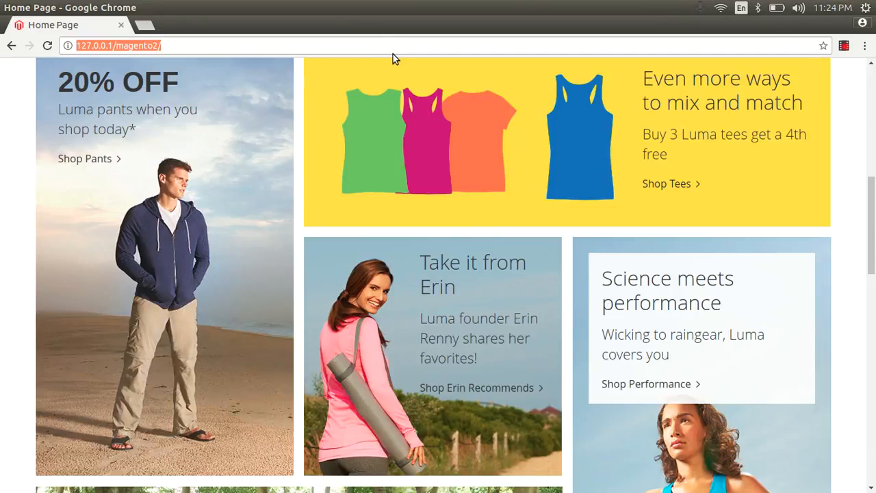
{"action": "key", "text": "End"}
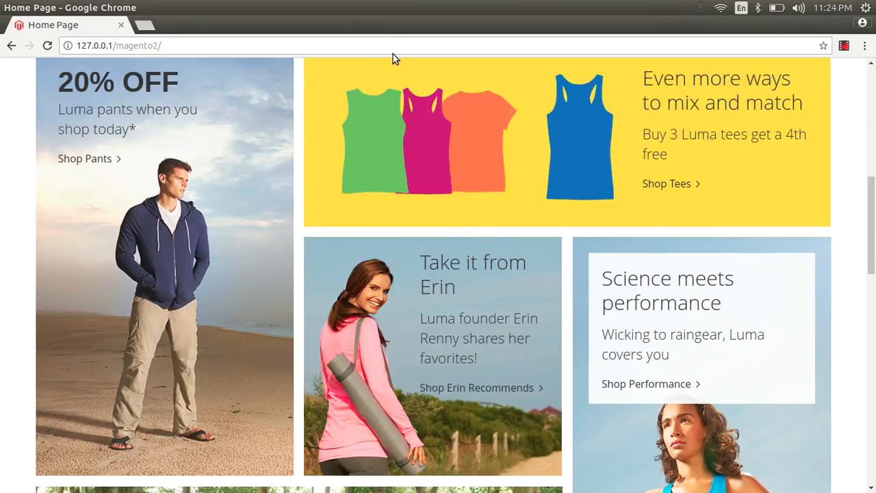
Step: Load the admin at 127.0.0.1/magento2/admin, go to Stores > Configuration and expand the Sales group
{"action": "type", "text": "admin"}
{"action": "key", "text": "Return"}
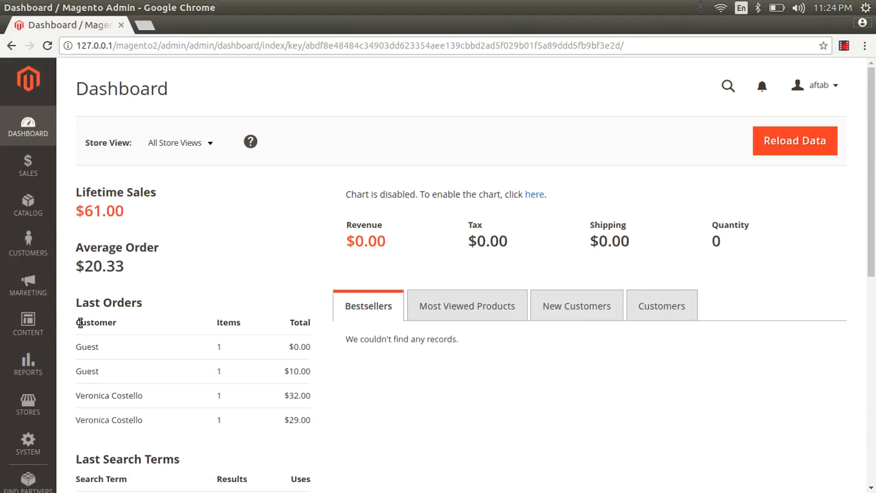
{"action": "left_click", "coordinate": [28, 405]}
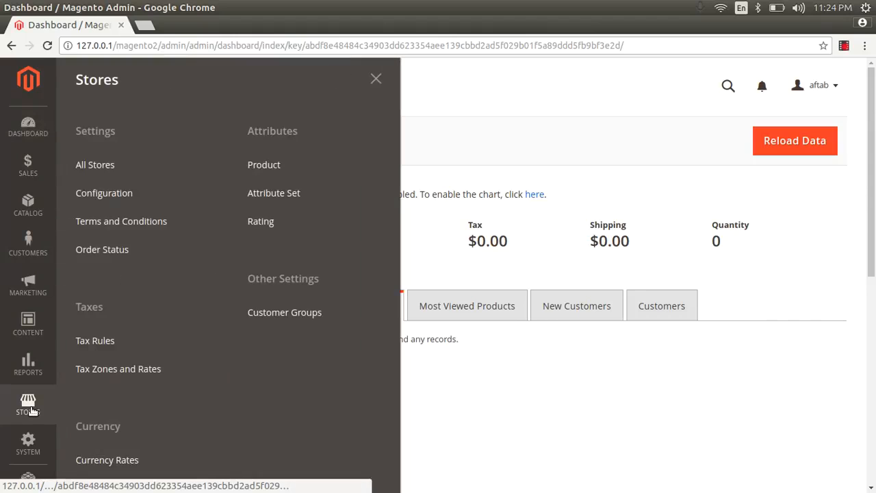
{"action": "left_click", "coordinate": [115, 193]}
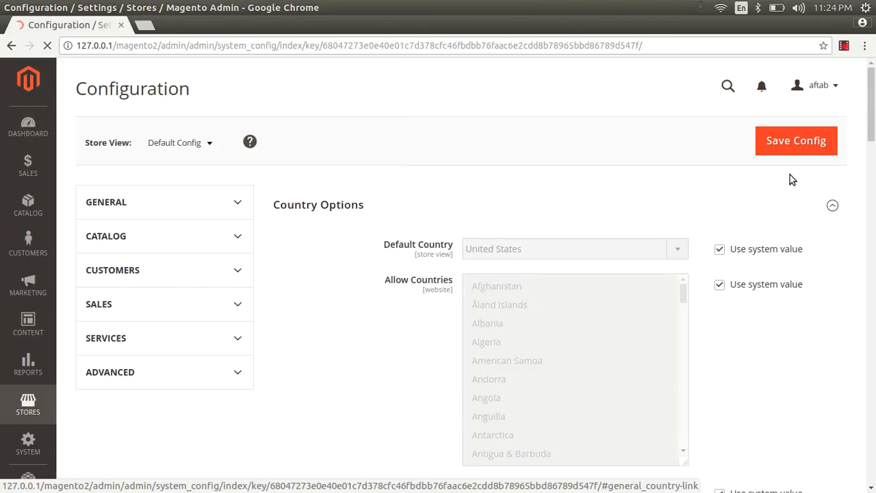
{"action": "left_click_drag", "start_coordinate": [874, 123], "coordinate": [874, 190]}
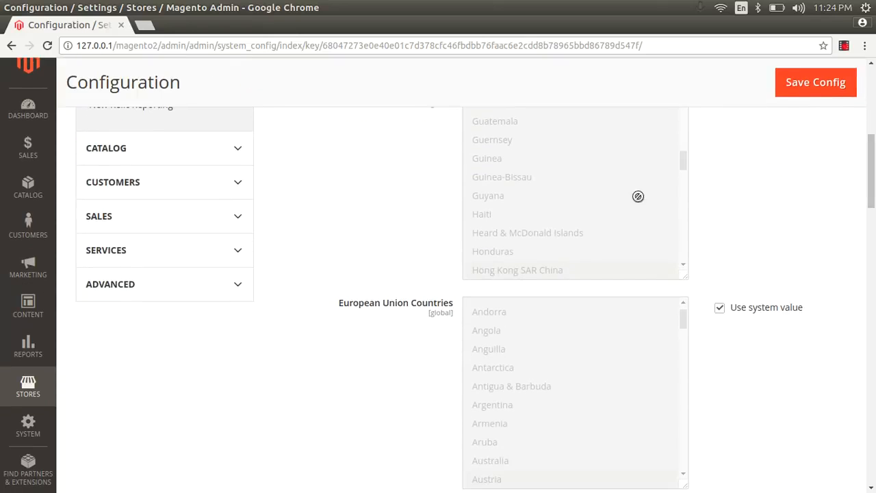
{"action": "left_click", "coordinate": [189, 213]}
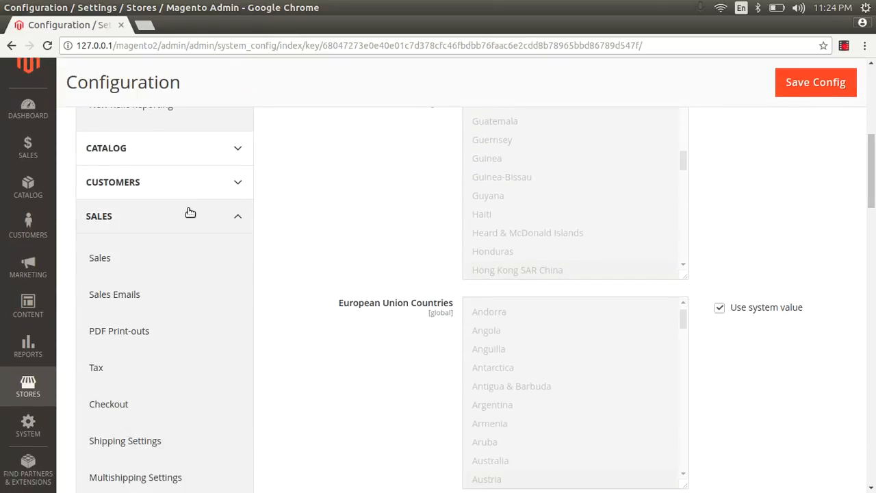
Step: Open Sales Emails and scroll through its Order, Invoice, Shipment and Credit Memo sections
{"action": "left_click", "coordinate": [122, 302]}
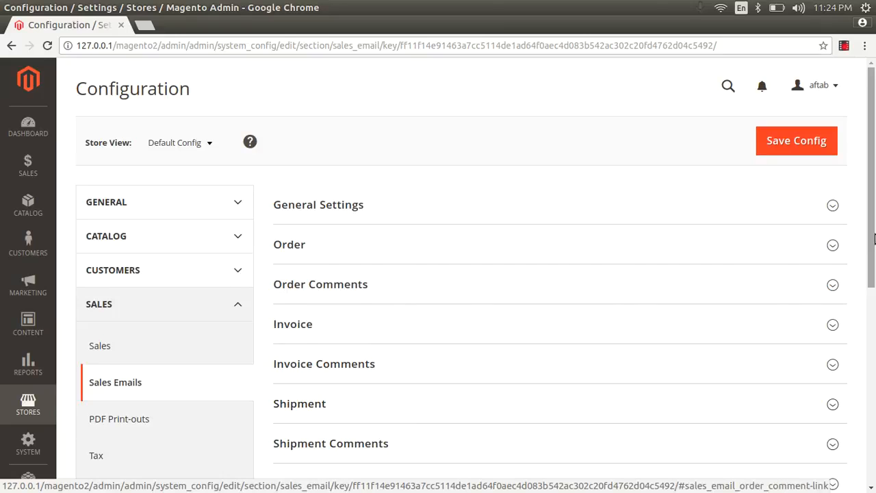
{"action": "scroll", "coordinate": [869, 237], "scroll_direction": "down", "scroll_amount": 4}
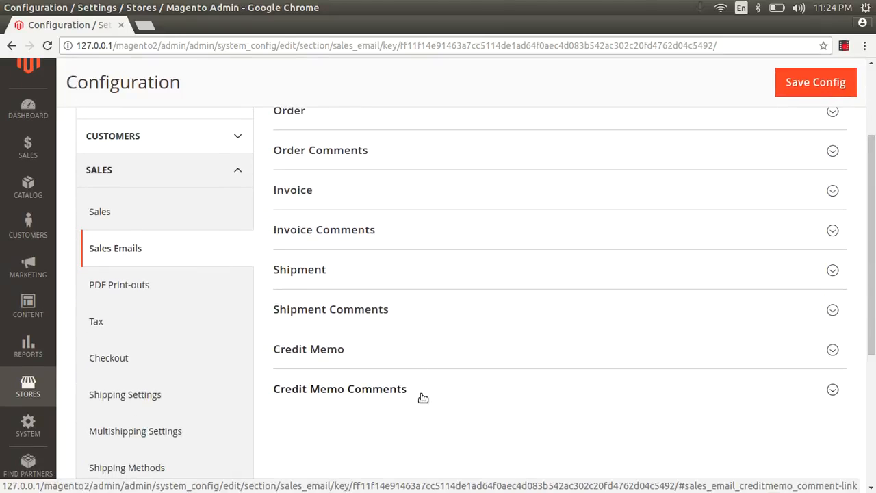
{"action": "left_click_drag", "start_coordinate": [871, 304], "coordinate": [874, 286]}
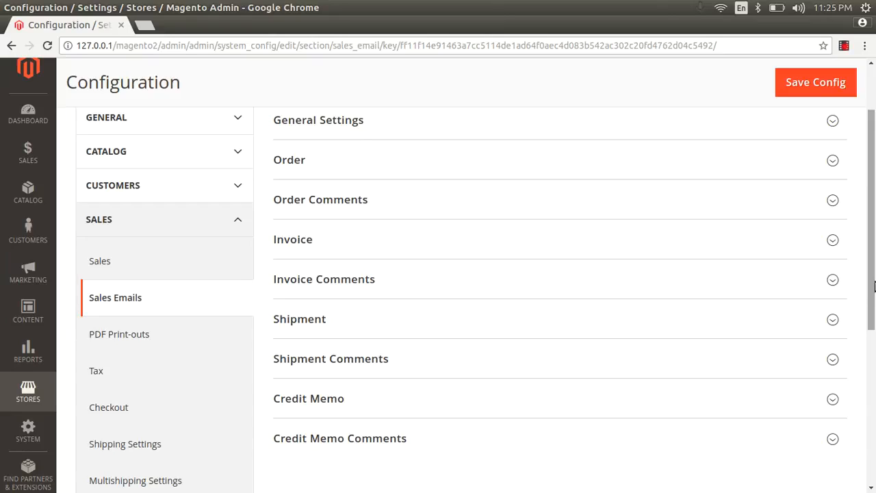
{"action": "left_click", "coordinate": [361, 190]}
{"action": "left_click", "coordinate": [361, 190]}
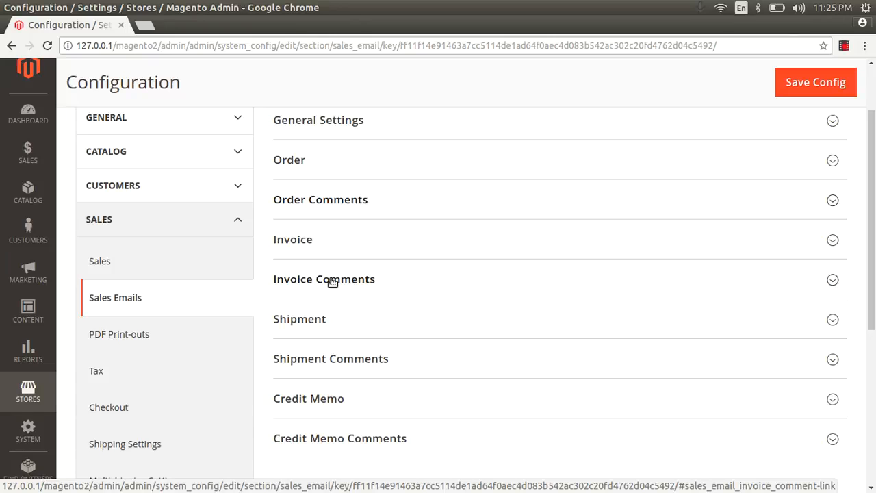
{"action": "left_click", "coordinate": [315, 322]}
{"action": "left_click", "coordinate": [317, 321]}
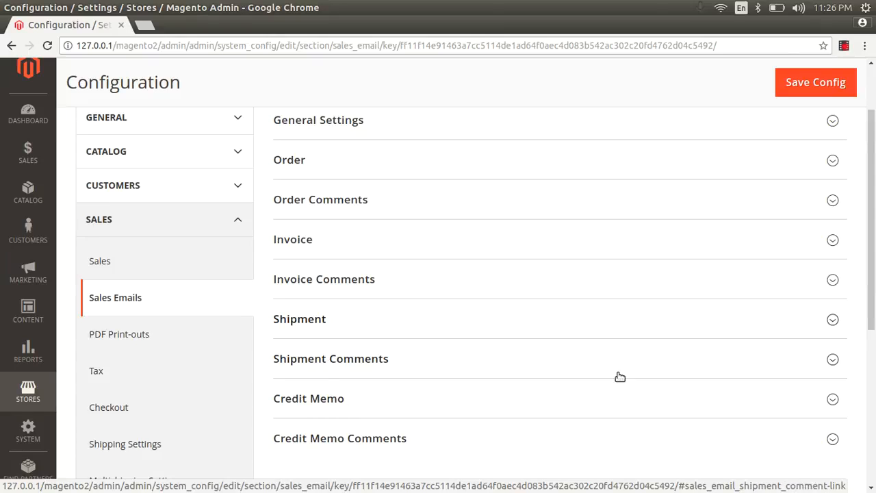
{"action": "left_click_drag", "start_coordinate": [875, 247], "coordinate": [875, 212]}
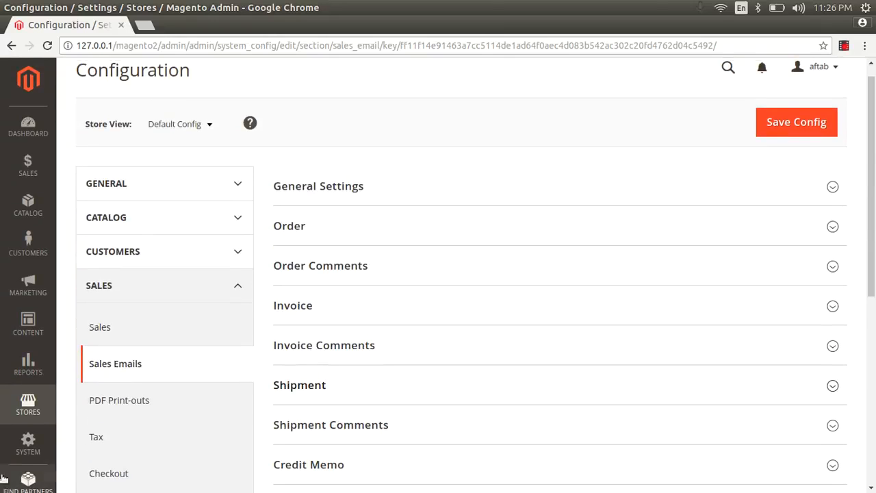
Step: Expand the Order email settings group and look over its fields
{"action": "left_click", "coordinate": [336, 225]}
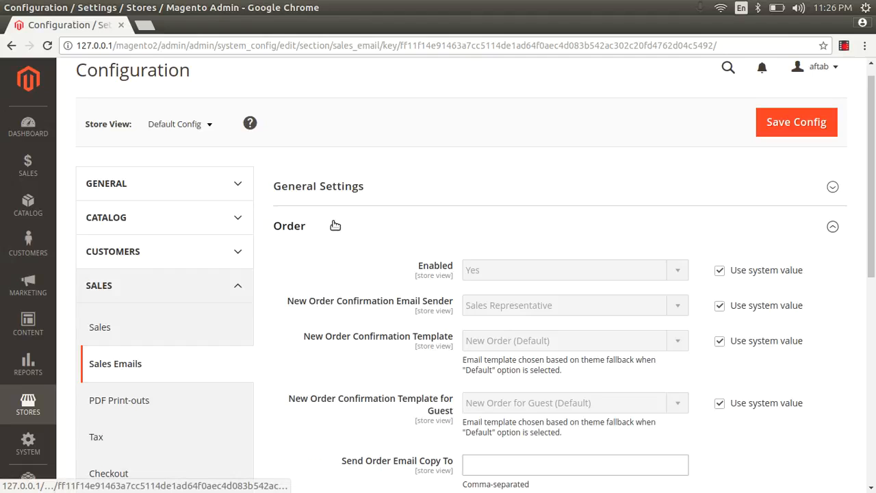
{"action": "scroll", "coordinate": [460, 198], "scroll_direction": "down", "scroll_amount": 2}
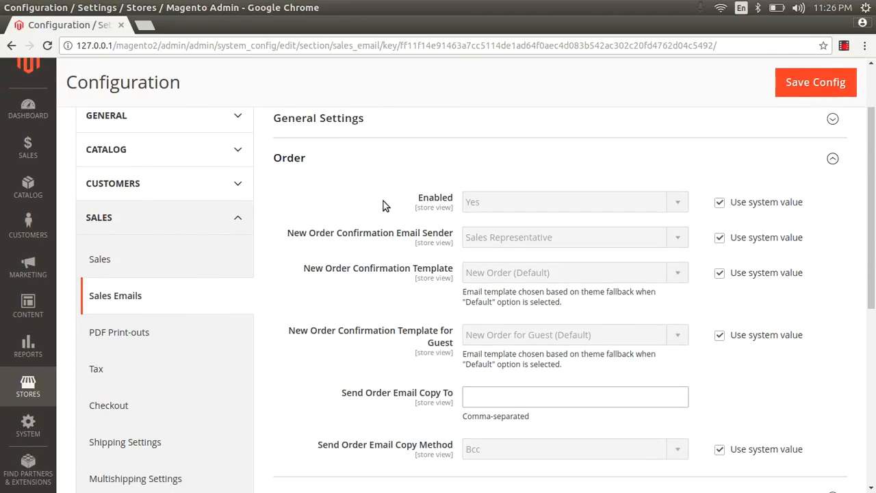
{"action": "scroll", "coordinate": [381, 200], "scroll_direction": "up", "scroll_amount": 2}
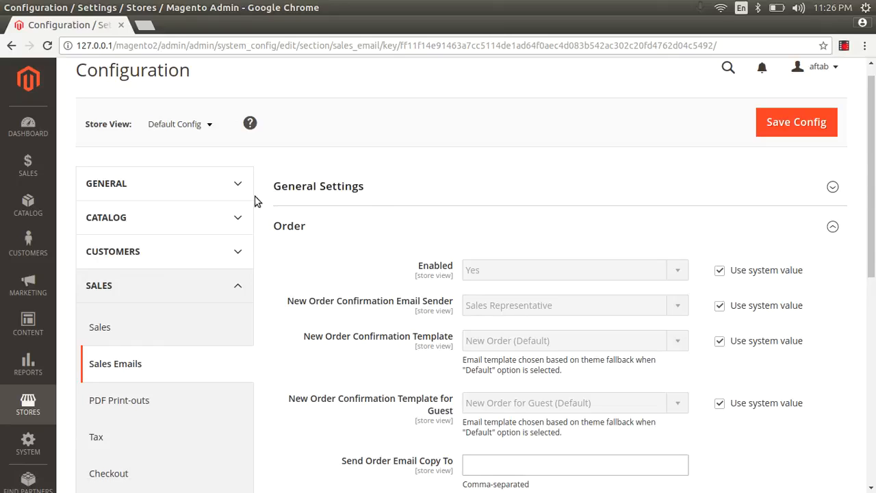
Step: In General Settings, leave Asynchronous sending at its system value Disable, then collapse the section
{"action": "left_click", "coordinate": [309, 191]}
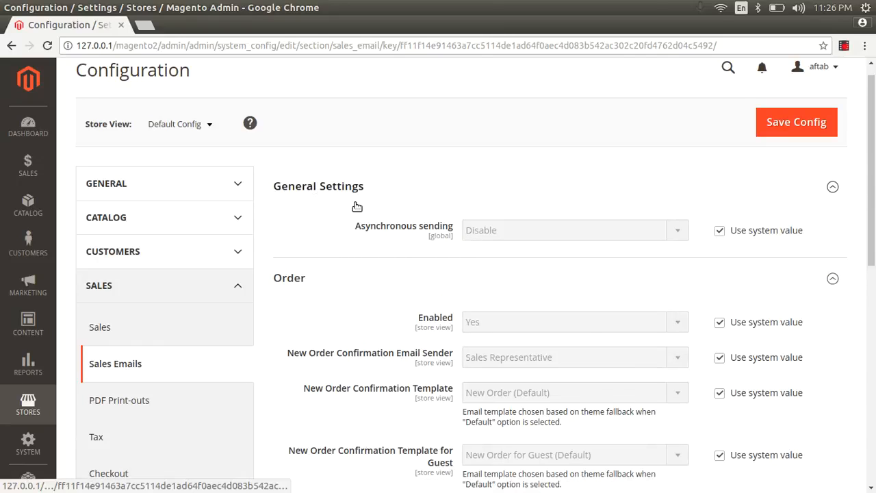
{"action": "left_click", "coordinate": [717, 234]}
{"action": "left_click", "coordinate": [654, 232]}
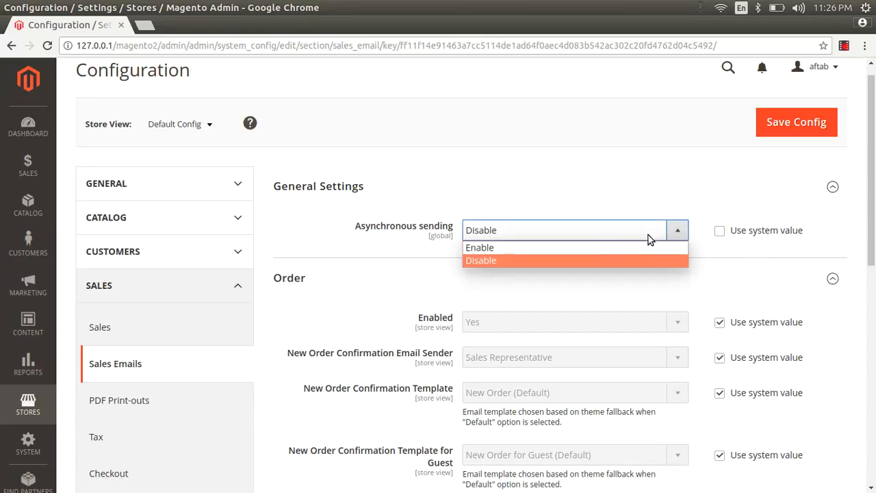
{"action": "left_click", "coordinate": [612, 261]}
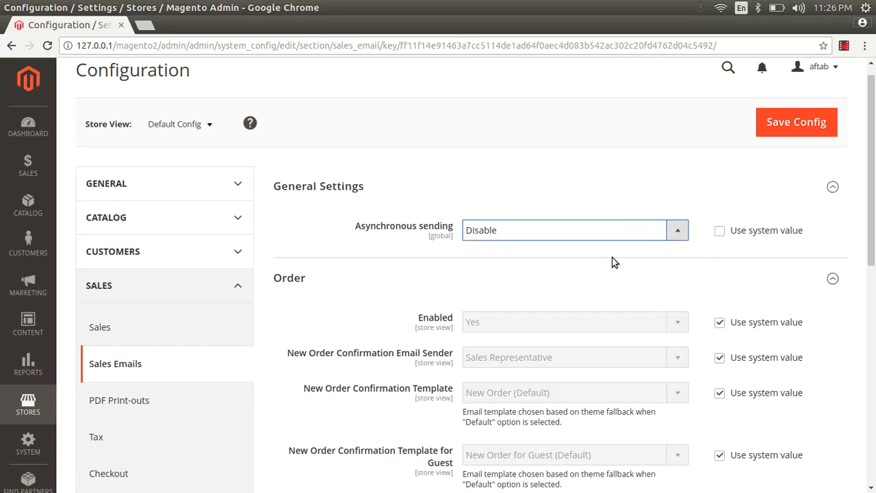
{"action": "left_click", "coordinate": [718, 232]}
{"action": "scroll", "coordinate": [874, 187], "scroll_direction": "down", "scroll_amount": 2}
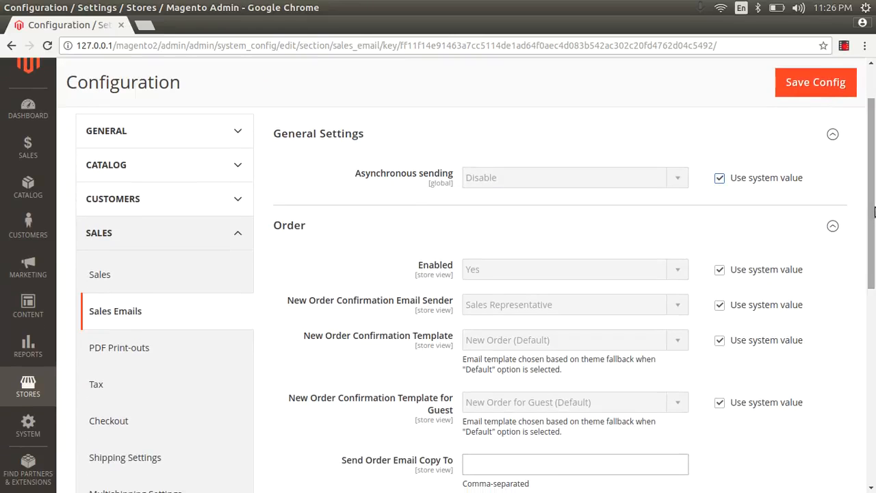
{"action": "left_click", "coordinate": [834, 136]}
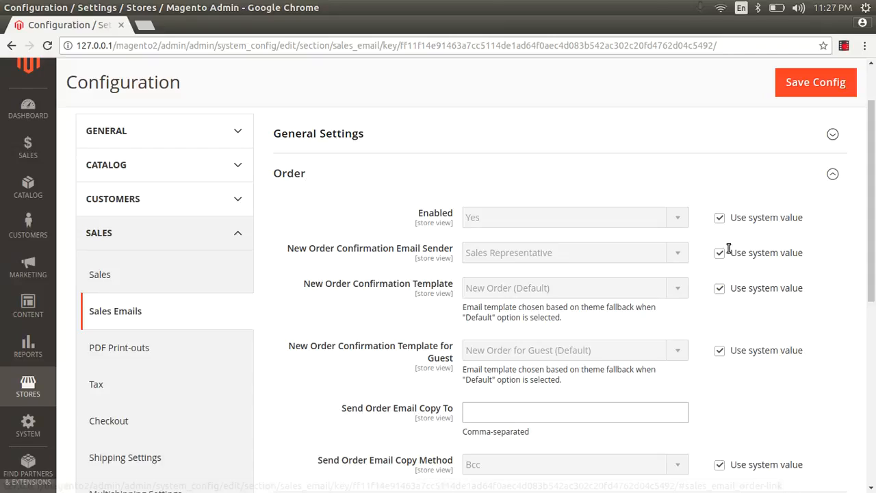
Step: Override system values for Order Enabled, Sender and Template, keeping Yes, Sales Representative, New Order (Default)
{"action": "left_click", "coordinate": [721, 219]}
{"action": "left_click", "coordinate": [651, 221]}
{"action": "left_click", "coordinate": [651, 222]}
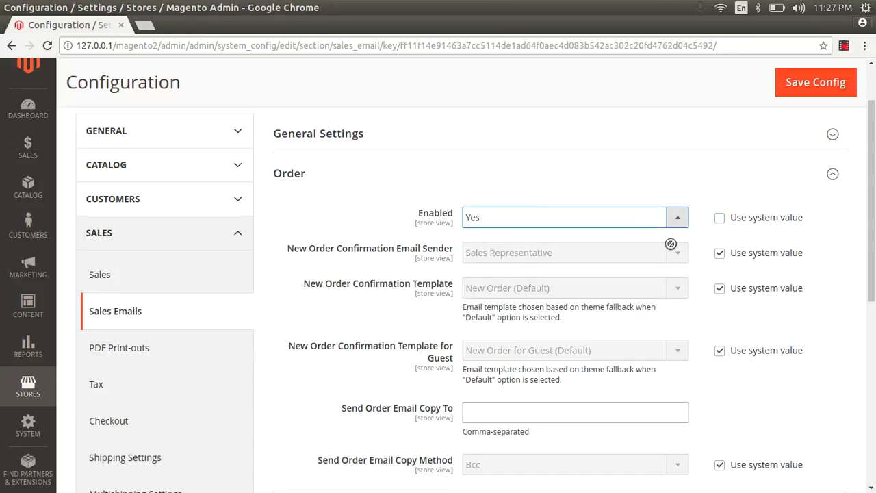
{"action": "left_click", "coordinate": [720, 254]}
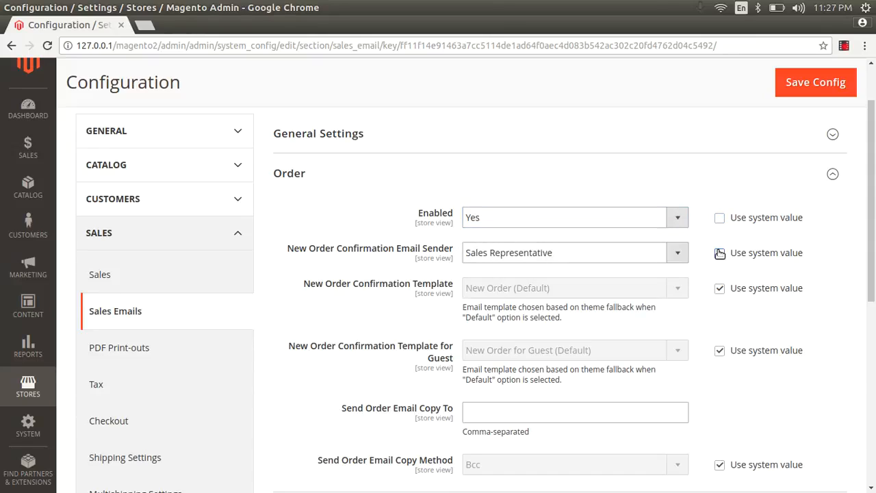
{"action": "left_click", "coordinate": [602, 258]}
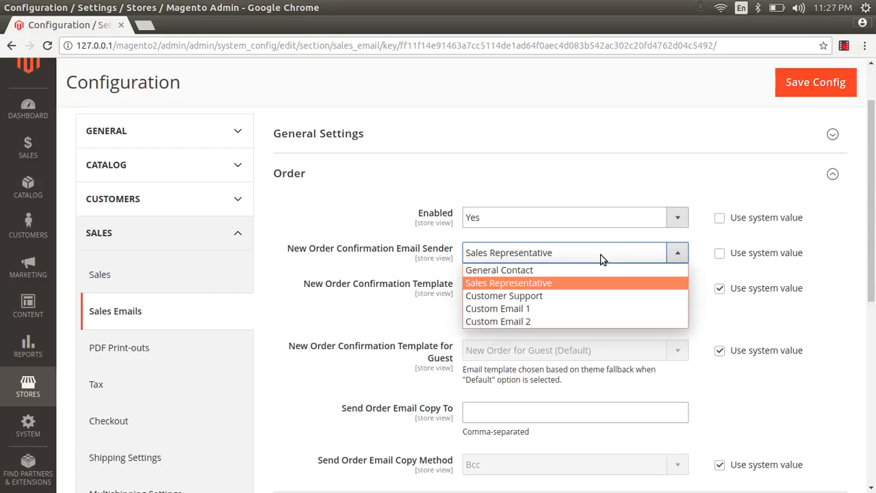
{"action": "left_click", "coordinate": [577, 284]}
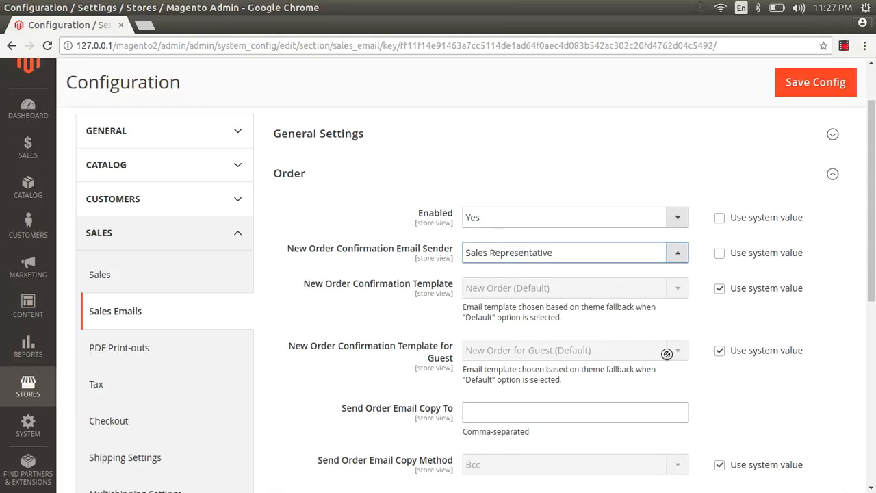
{"action": "left_click", "coordinate": [720, 288]}
{"action": "left_click", "coordinate": [653, 286]}
{"action": "left_click", "coordinate": [656, 284]}
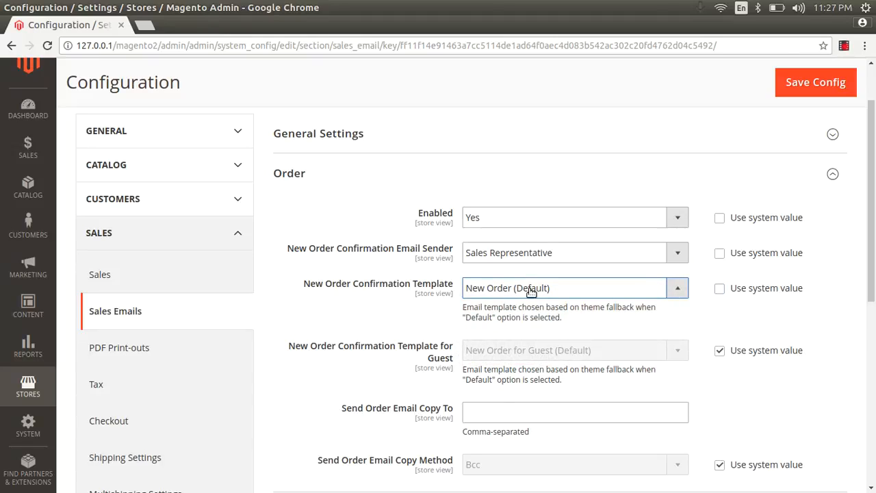
Step: Open Marketing > Email Templates in a new tab and preview the new_order template
{"action": "left_click", "coordinate": [28, 267]}
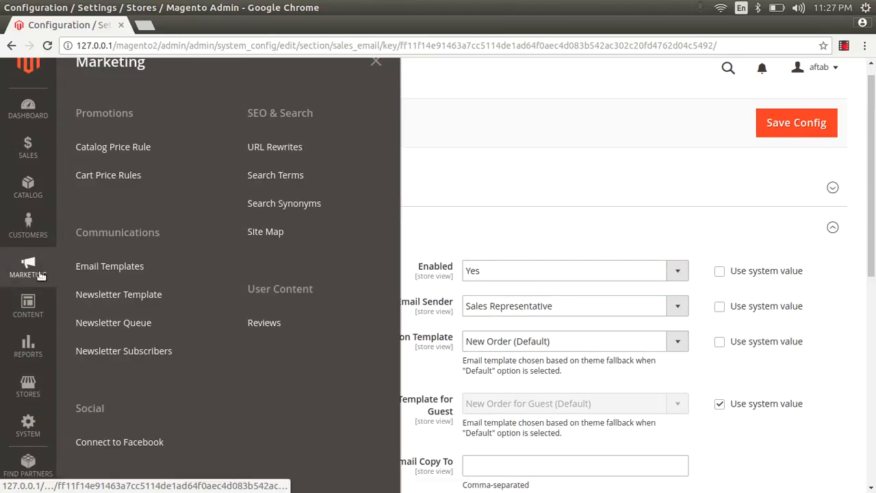
{"action": "right_click", "coordinate": [115, 273]}
{"action": "left_click", "coordinate": [121, 281]}
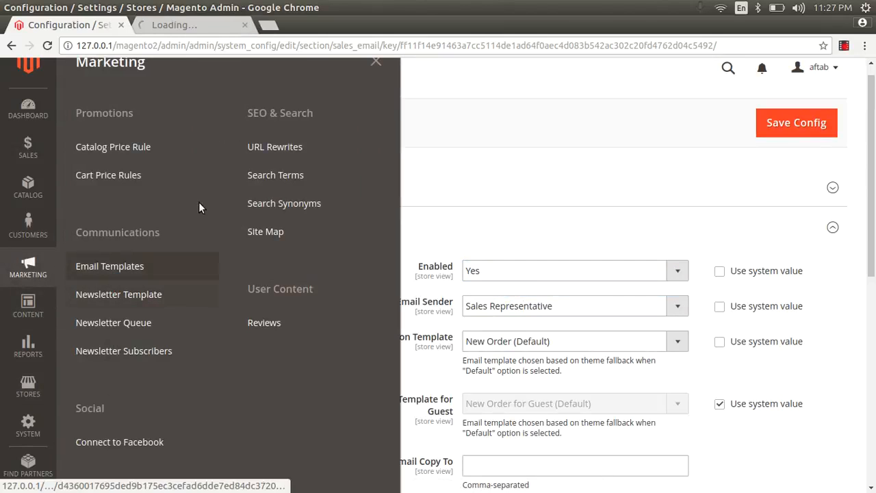
{"action": "left_click", "coordinate": [375, 62]}
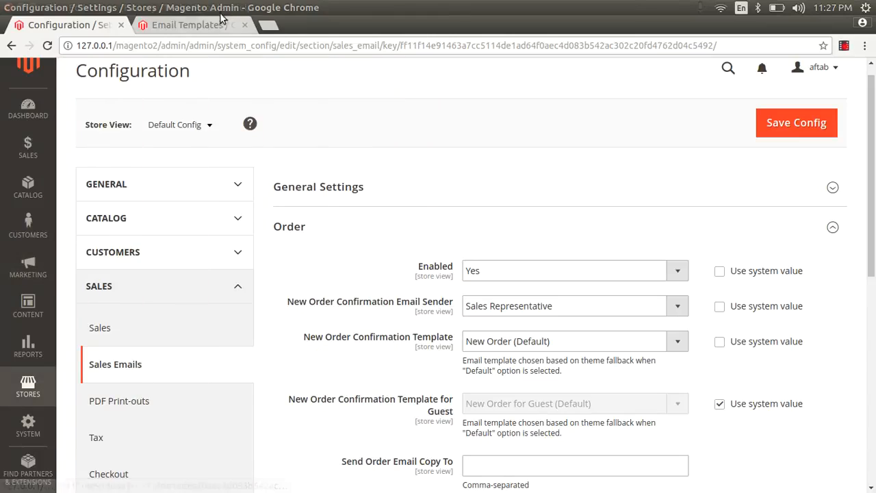
{"action": "left_click", "coordinate": [199, 26]}
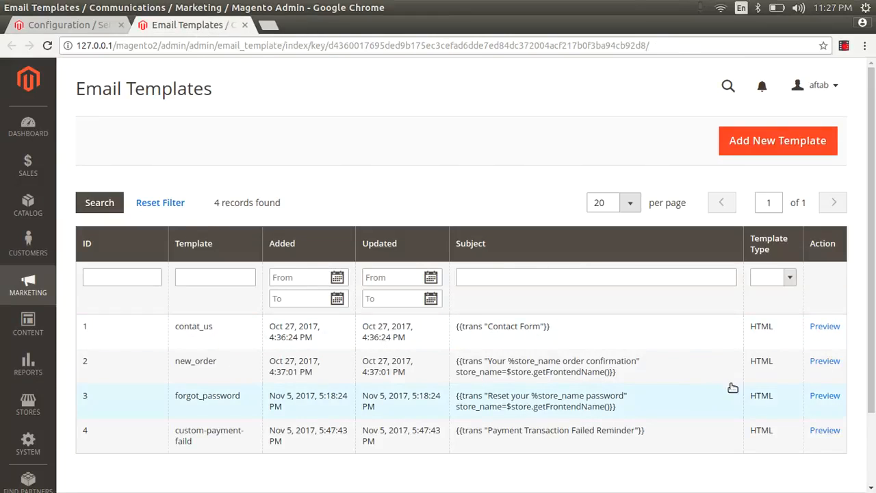
{"action": "left_click", "coordinate": [823, 363]}
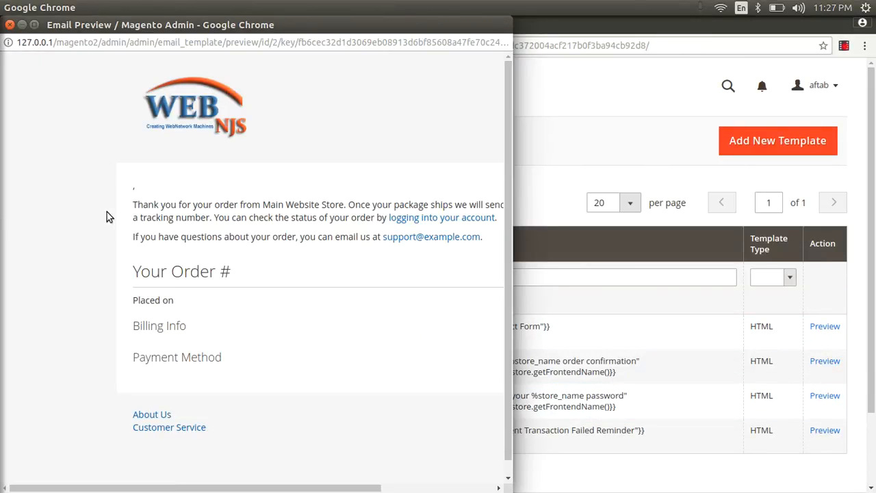
{"action": "scroll", "coordinate": [199, 364], "scroll_direction": "down", "scroll_amount": 2}
{"action": "scroll", "coordinate": [198, 365], "scroll_direction": "up", "scroll_amount": 2}
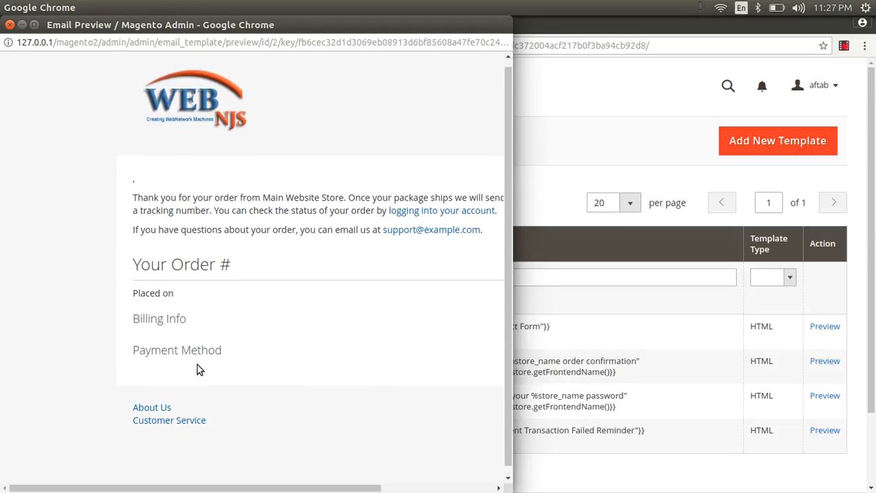
{"action": "left_click", "coordinate": [10, 25]}
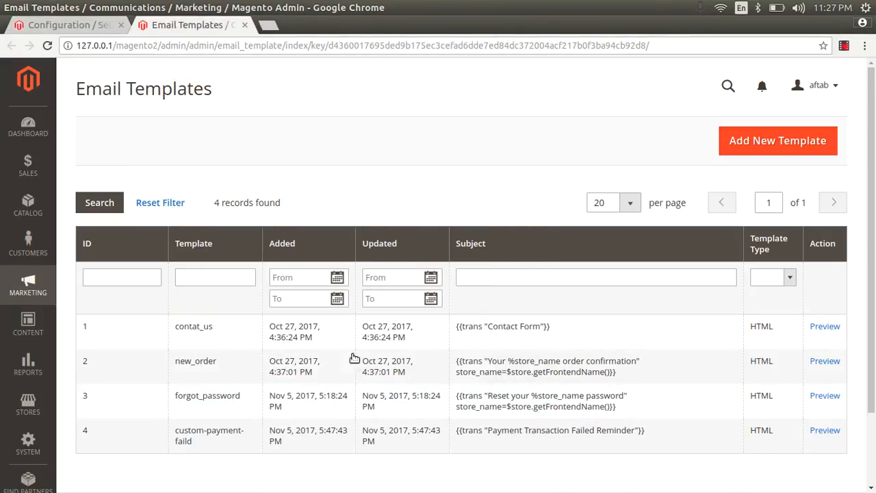
Step: Open the new_order template for editing, select its Template Content code, then return to Configuration
{"action": "left_click", "coordinate": [314, 371]}
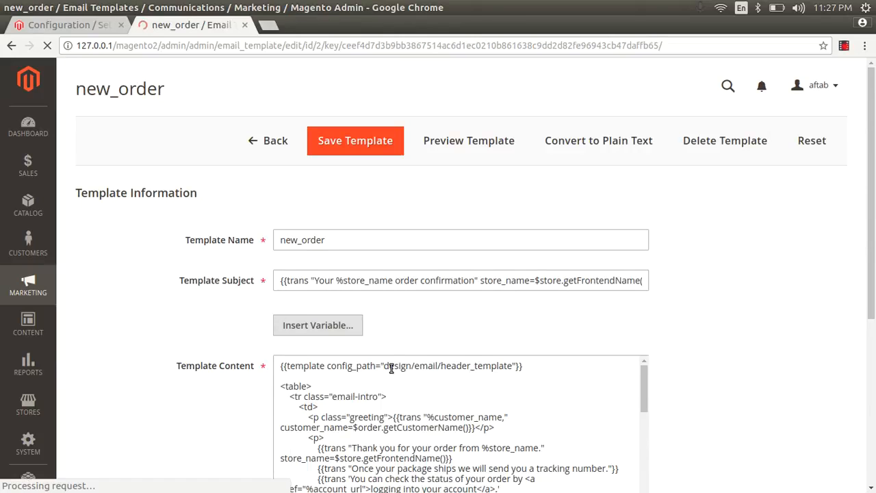
{"action": "scroll", "coordinate": [394, 369], "scroll_direction": "down", "scroll_amount": 2}
{"action": "scroll", "coordinate": [461, 363], "scroll_direction": "down", "scroll_amount": 4}
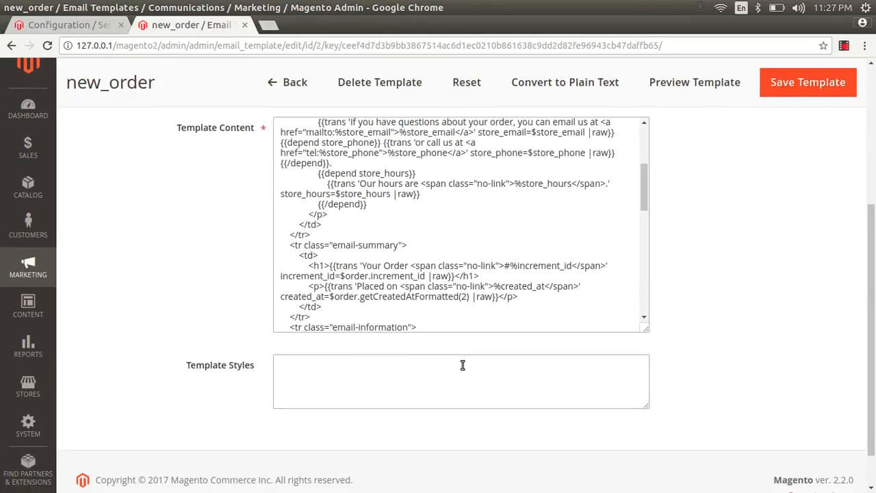
{"action": "left_click_drag", "start_coordinate": [442, 256], "coordinate": [318, 141]}
{"action": "scroll", "coordinate": [496, 325], "scroll_direction": "up", "scroll_amount": 5}
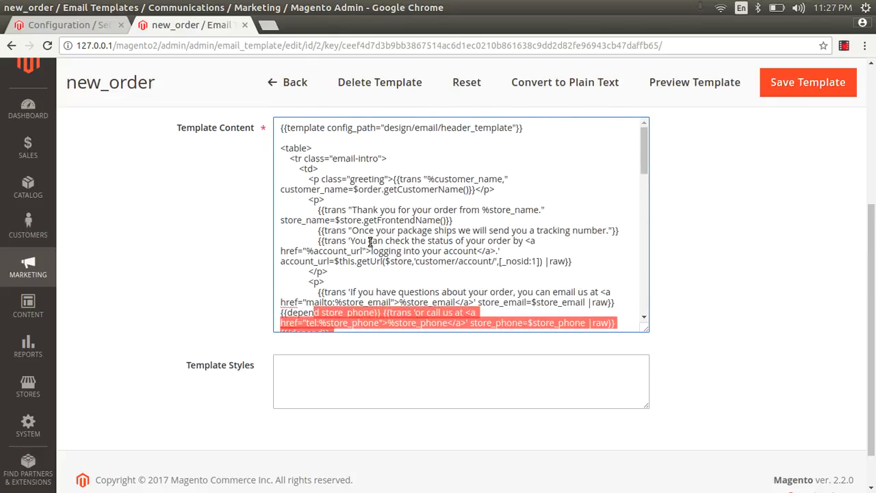
{"action": "left_click_drag", "start_coordinate": [251, 127], "coordinate": [456, 358]}
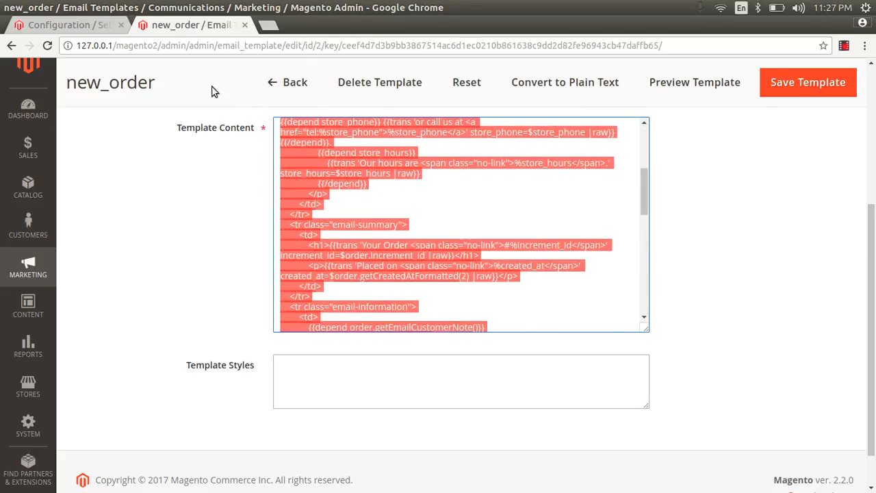
{"action": "left_click", "coordinate": [86, 25]}
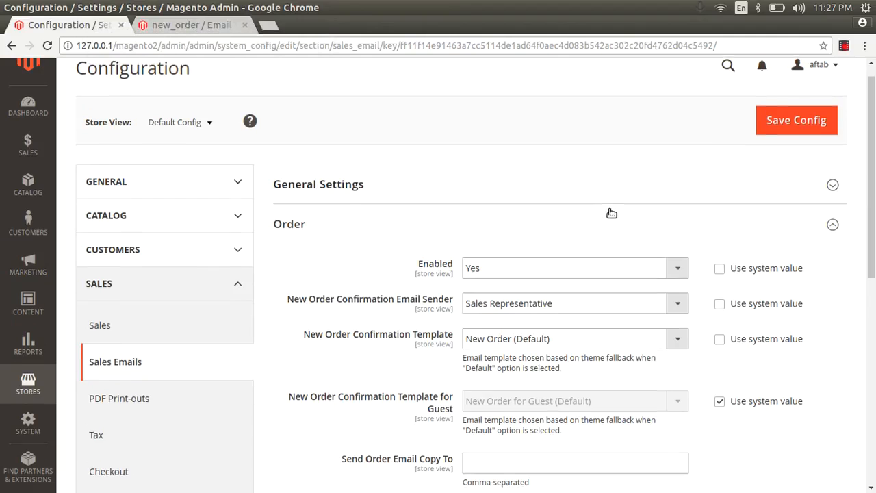
Step: Free the guest order template from its system value and start entering an order copy-to recipient
{"action": "scroll", "coordinate": [610, 211], "scroll_direction": "down", "scroll_amount": 2}
{"action": "left_click", "coordinate": [720, 268]}
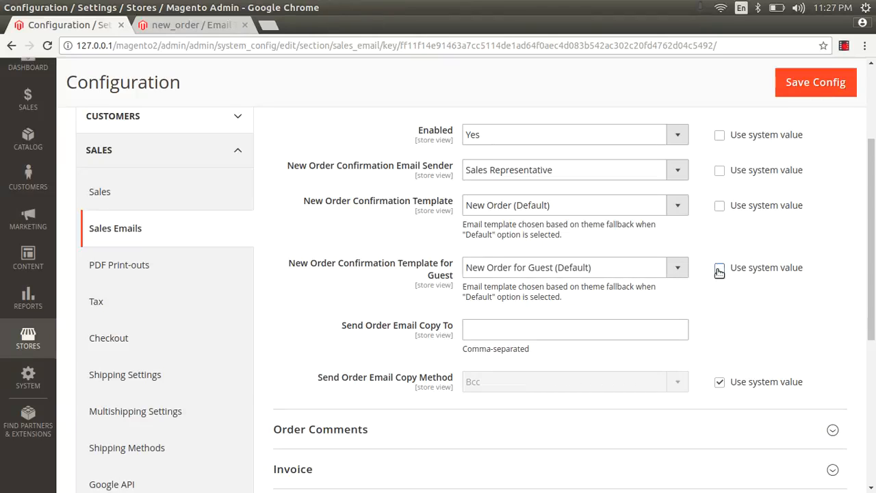
{"action": "left_click", "coordinate": [613, 272]}
{"action": "left_click", "coordinate": [613, 272]}
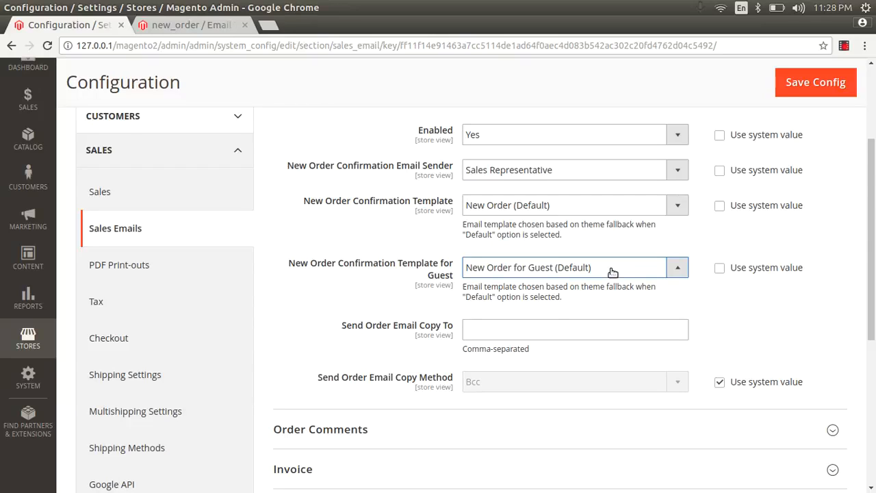
{"action": "left_click", "coordinate": [544, 321]}
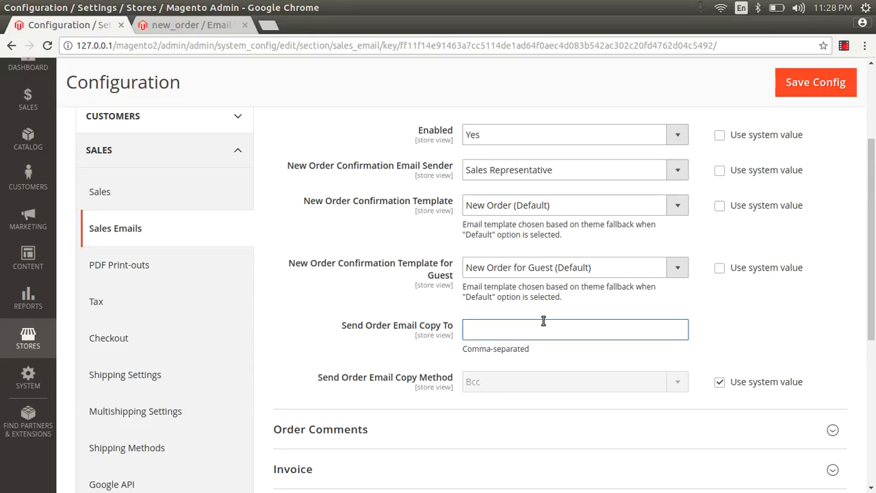
{"action": "type", "text": "afta"}
Step: Override Send Order Email Copy Method's system value, keeping Bcc, and expand Order Comments
{"action": "left_click", "coordinate": [720, 381]}
{"action": "left_click", "coordinate": [572, 383]}
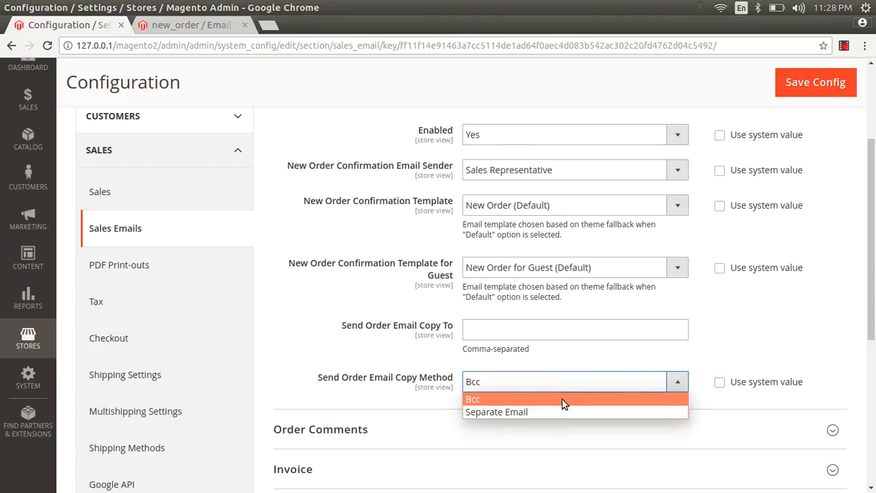
{"action": "left_click", "coordinate": [557, 411]}
{"action": "left_click", "coordinate": [552, 389]}
{"action": "left_click", "coordinate": [543, 401]}
{"action": "scroll", "coordinate": [874, 246], "scroll_direction": "down", "scroll_amount": 3}
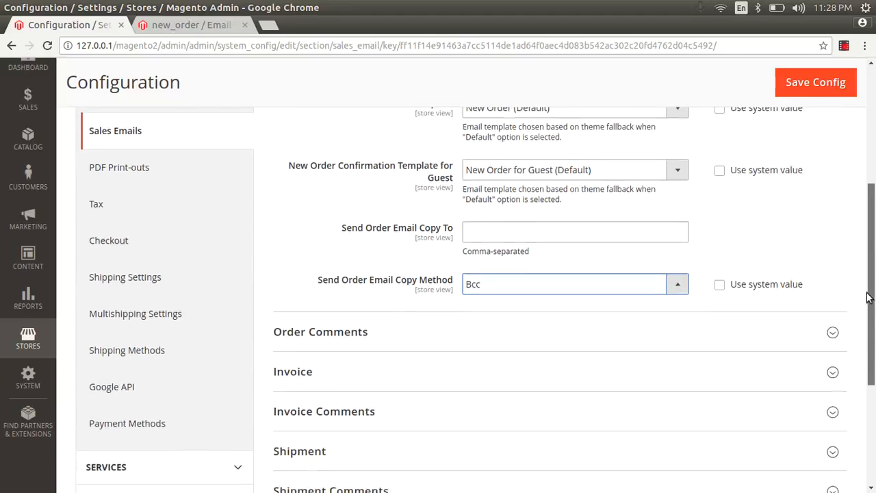
{"action": "left_click", "coordinate": [380, 309]}
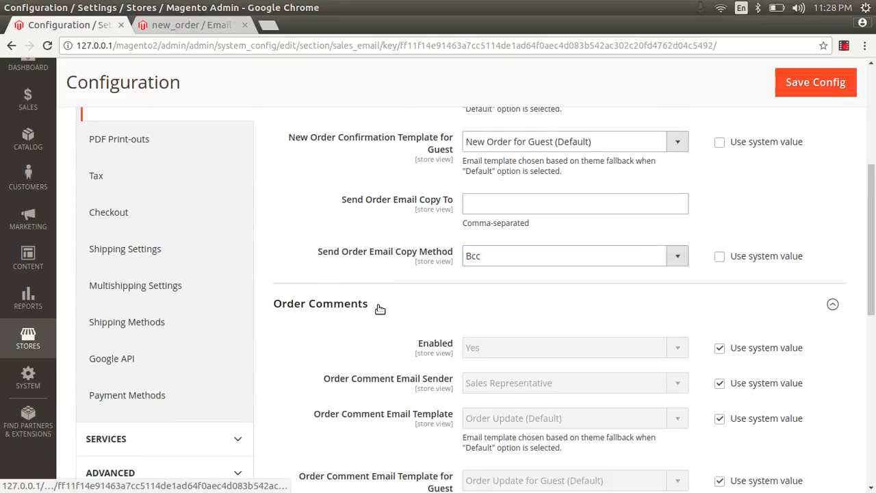
Step: Uncheck Use system value for Order Comments Enabled, Sender and Template, keeping Yes, Sales Representative, Order Update (Default)
{"action": "left_click_drag", "start_coordinate": [874, 229], "coordinate": [874, 282]}
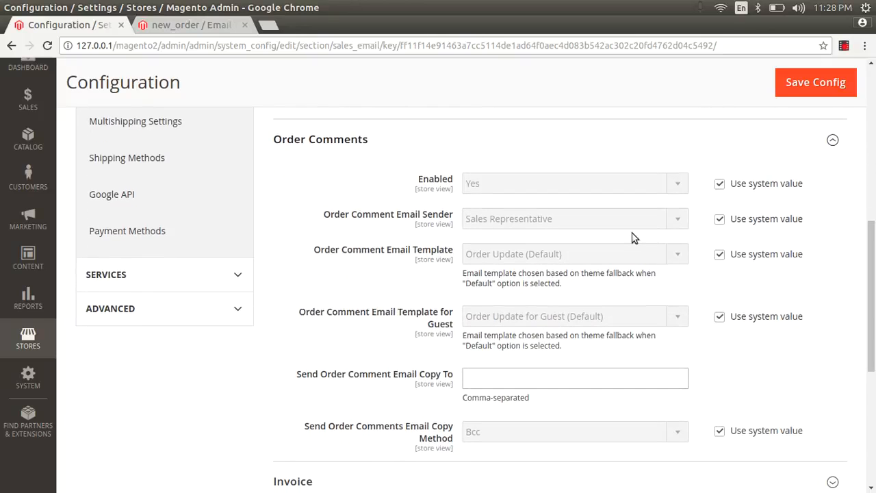
{"action": "left_click", "coordinate": [720, 185]}
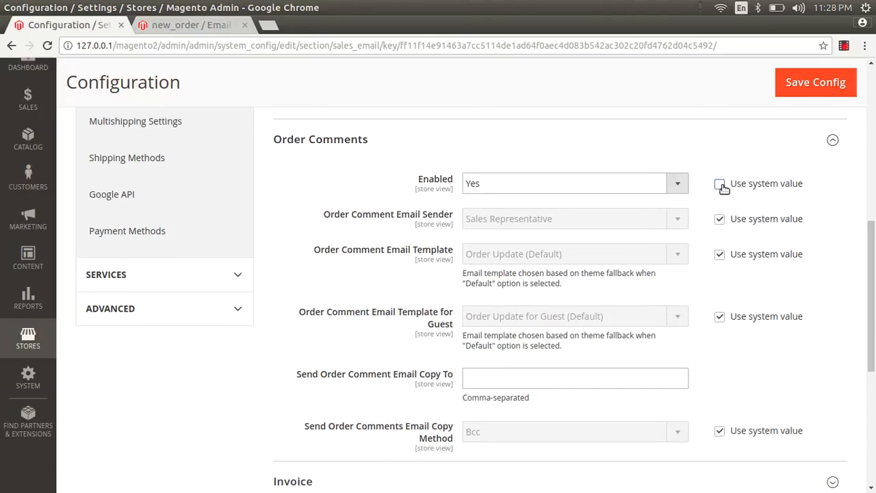
{"action": "left_click", "coordinate": [720, 220]}
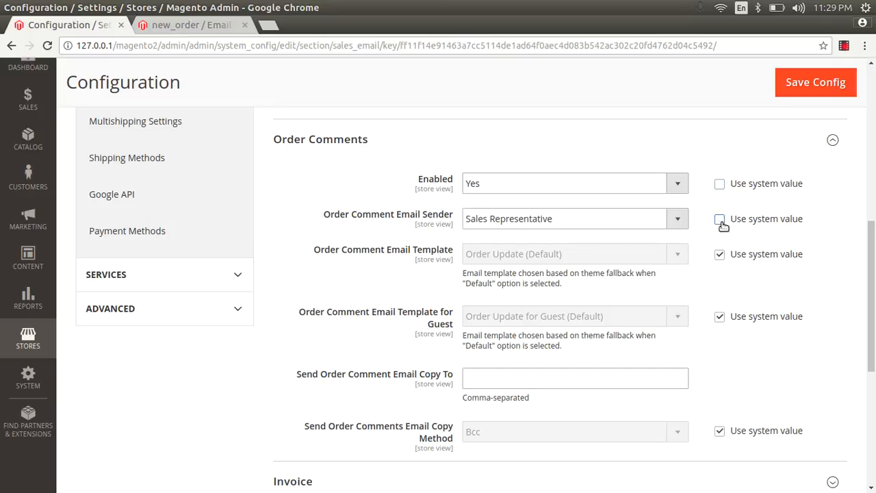
{"action": "left_click", "coordinate": [626, 220]}
{"action": "left_click", "coordinate": [635, 226]}
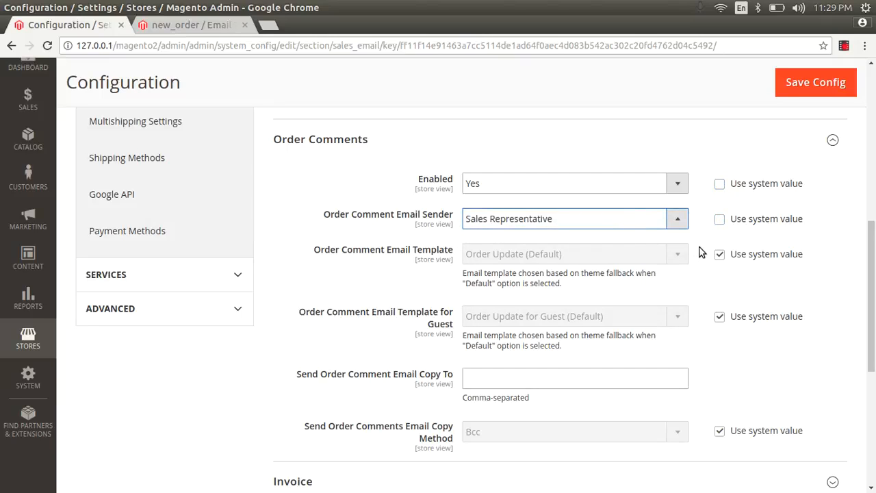
{"action": "left_click", "coordinate": [720, 254]}
{"action": "left_click", "coordinate": [626, 254]}
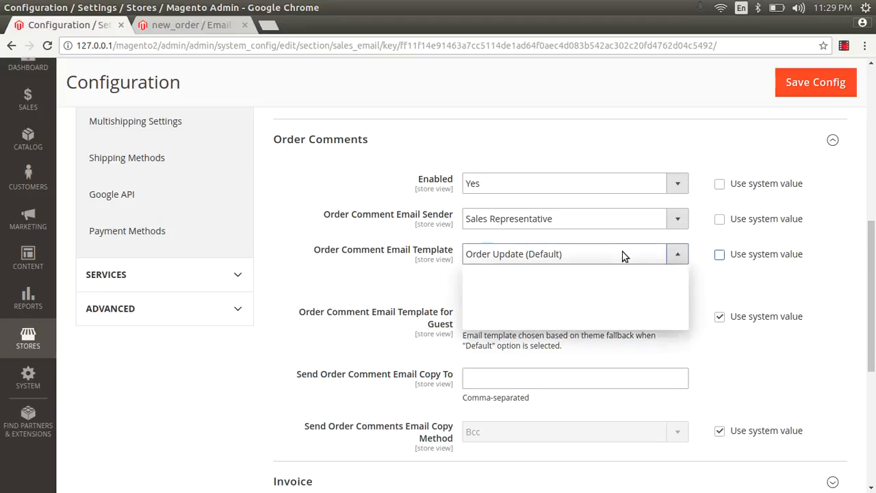
{"action": "left_click", "coordinate": [624, 255]}
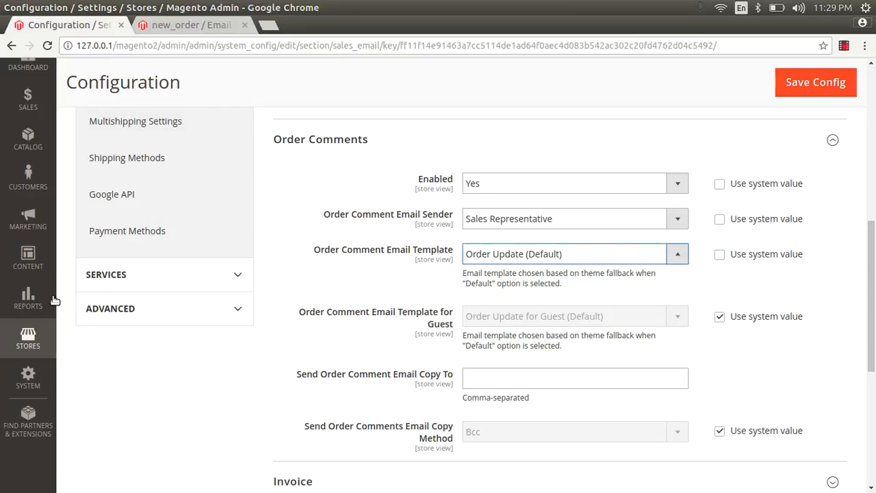
Step: Open Email Templates in a new tab and start adding a new template
{"action": "left_click", "coordinate": [28, 218]}
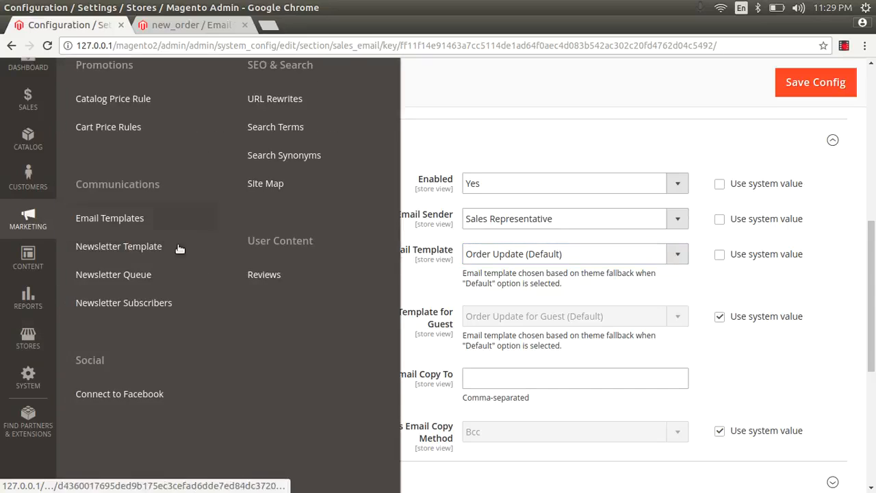
{"action": "right_click", "coordinate": [132, 216]}
{"action": "left_click", "coordinate": [145, 222]}
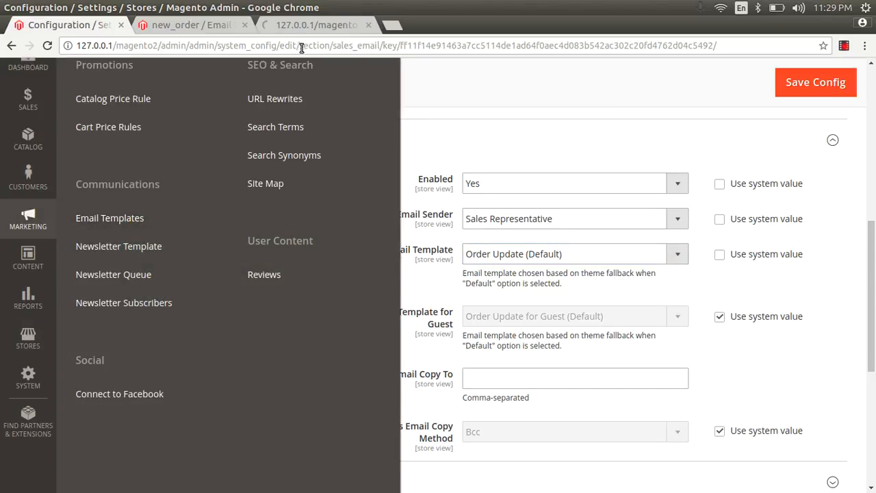
{"action": "left_click", "coordinate": [312, 25]}
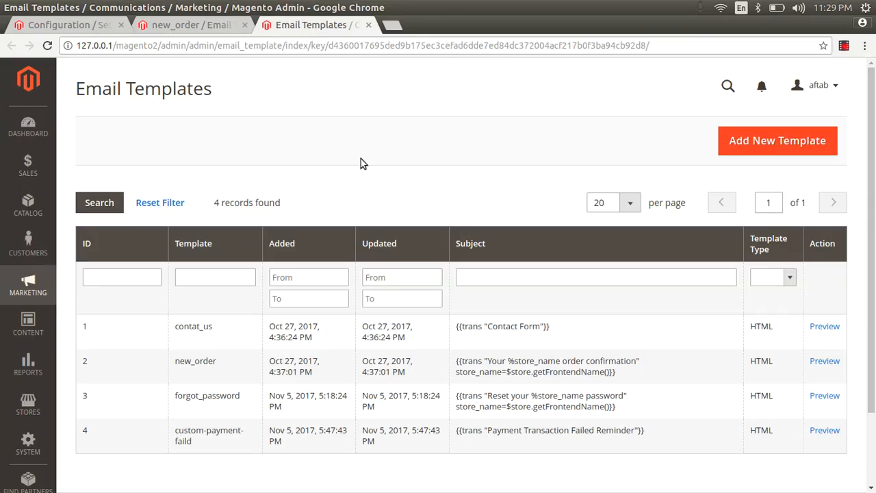
{"action": "left_click", "coordinate": [742, 143]}
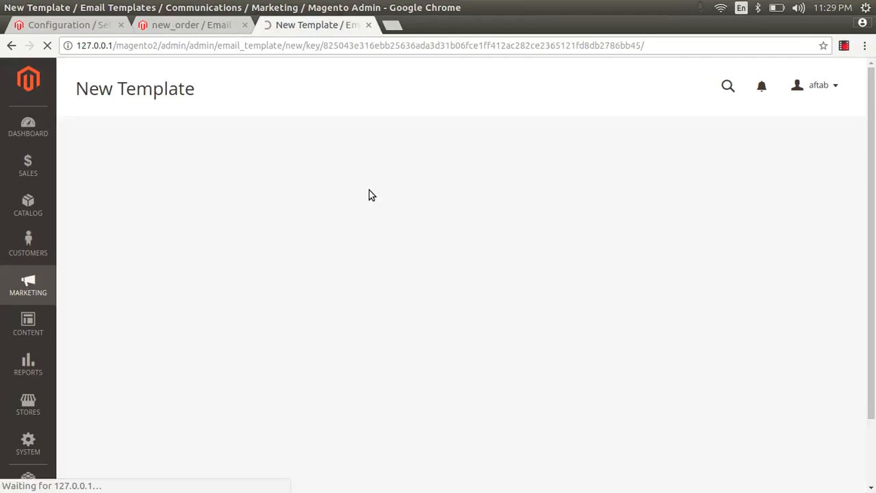
Step: Load the New Credit Memo for Guest default into the form and preview it
{"action": "left_click", "coordinate": [468, 231]}
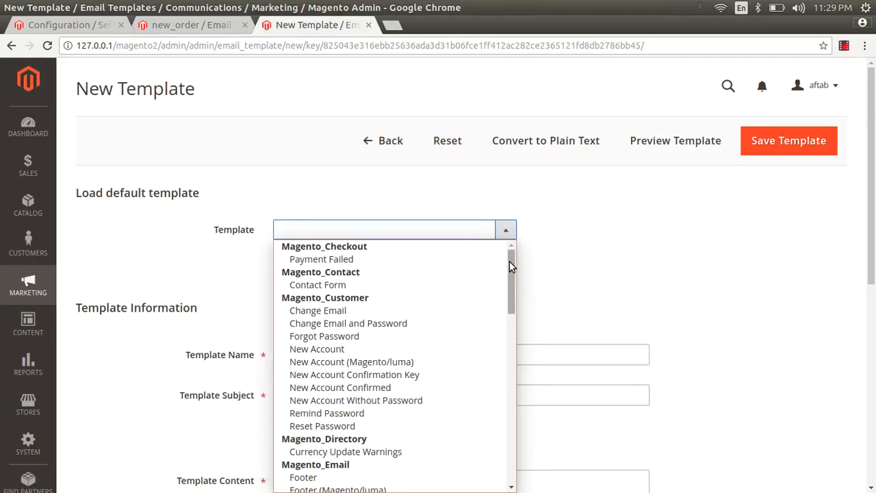
{"action": "left_click_drag", "start_coordinate": [509, 261], "coordinate": [506, 387]}
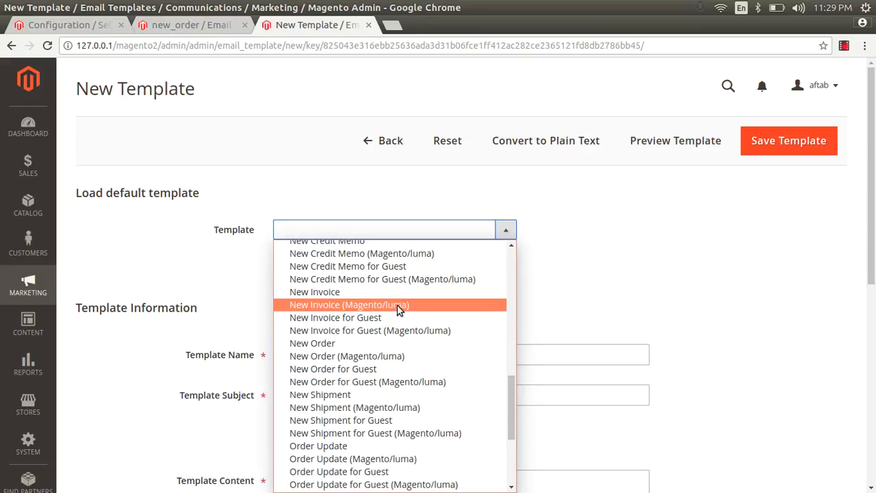
{"action": "left_click", "coordinate": [393, 267]}
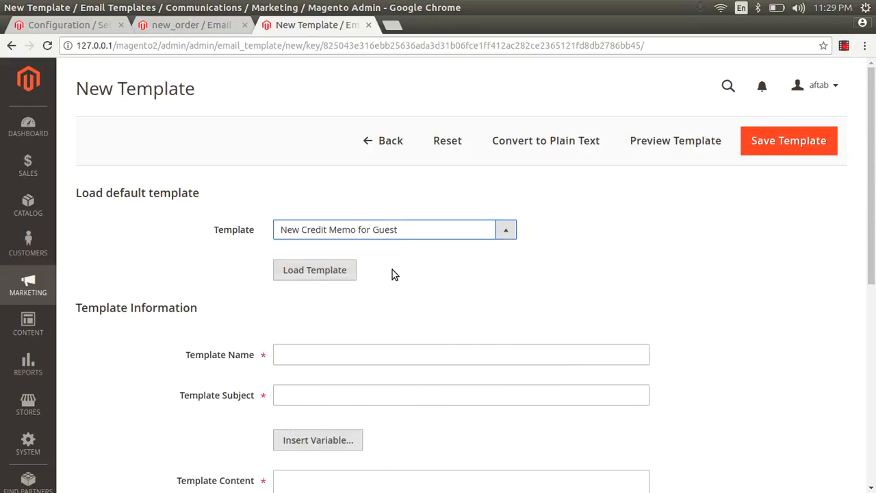
{"action": "left_click", "coordinate": [308, 268]}
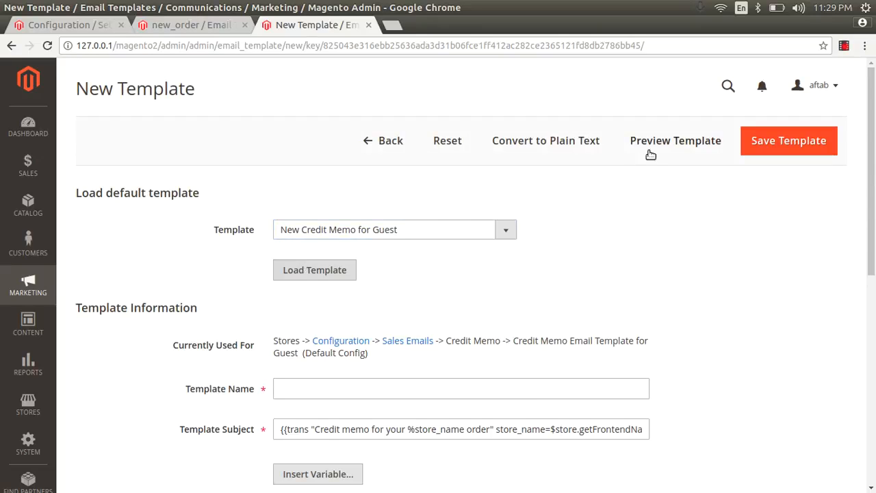
{"action": "left_click", "coordinate": [652, 145]}
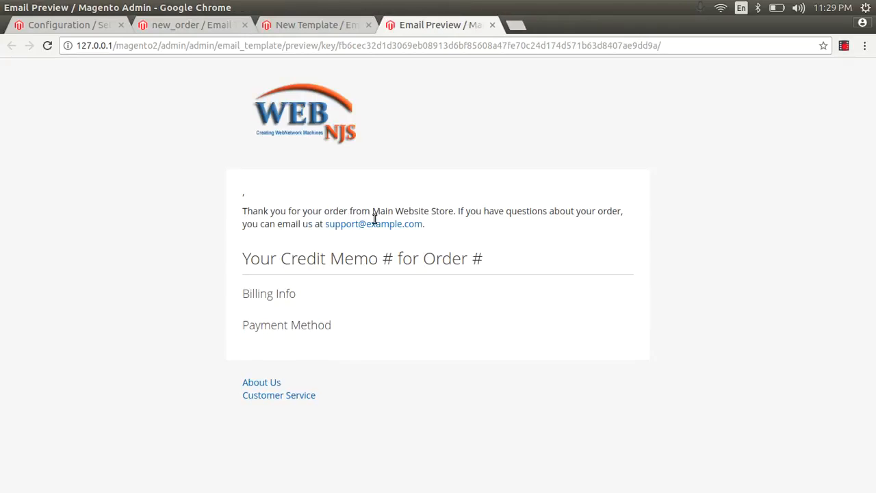
{"action": "left_click", "coordinate": [494, 27]}
{"action": "left_click", "coordinate": [208, 31]}
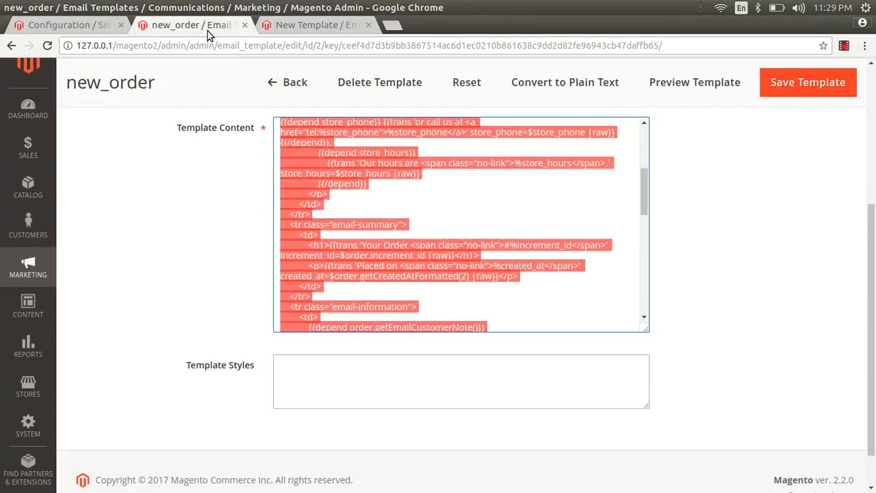
Step: Back in Sales Emails, uncheck Use system value for Order Comment Email Template for Guest
{"action": "left_click", "coordinate": [70, 25]}
{"action": "left_click", "coordinate": [463, 108]}
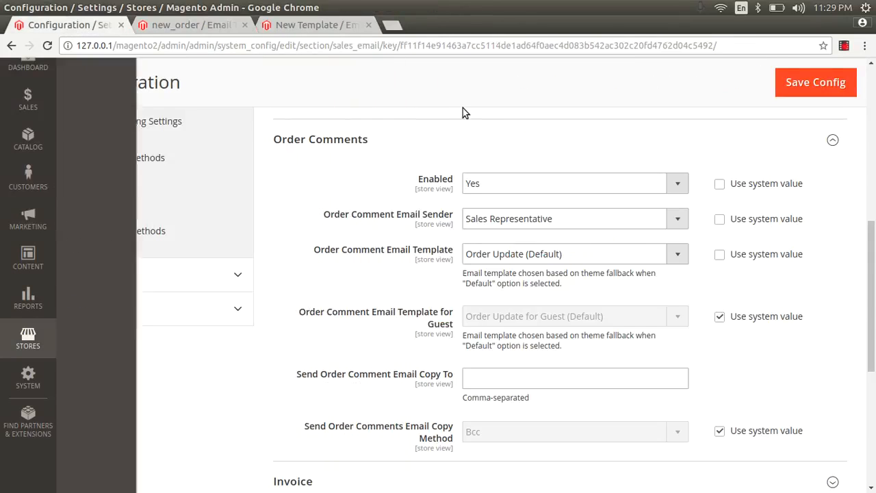
{"action": "scroll", "coordinate": [715, 249], "scroll_direction": "down", "scroll_amount": 3}
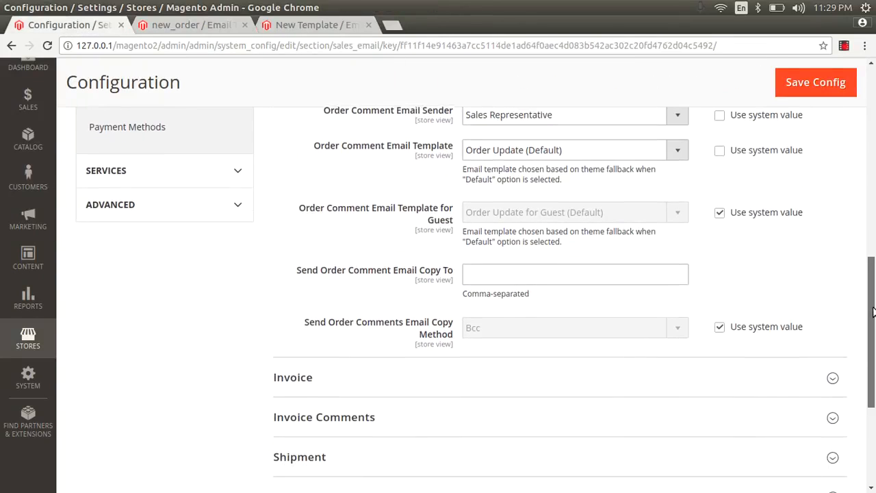
{"action": "left_click", "coordinate": [719, 210]}
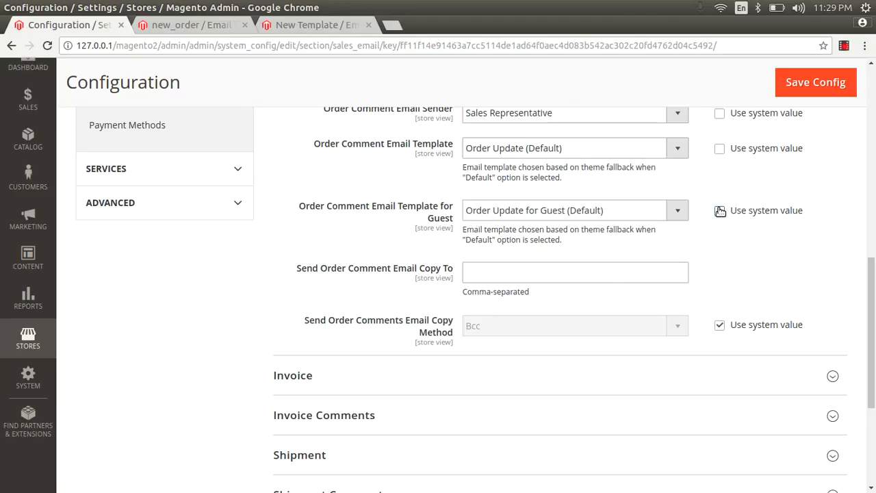
Step: Enter two comma-separated recipient e-mail addresses in Send Order Comment Email Copy To
{"action": "left_click", "coordinate": [588, 276]}
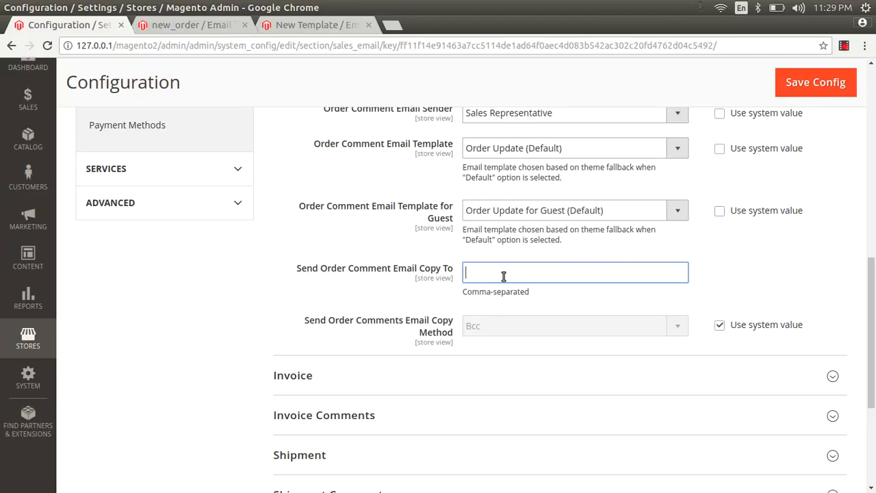
{"action": "key", "text": "Tab"}
{"action": "key", "text": "ctrl+a"}
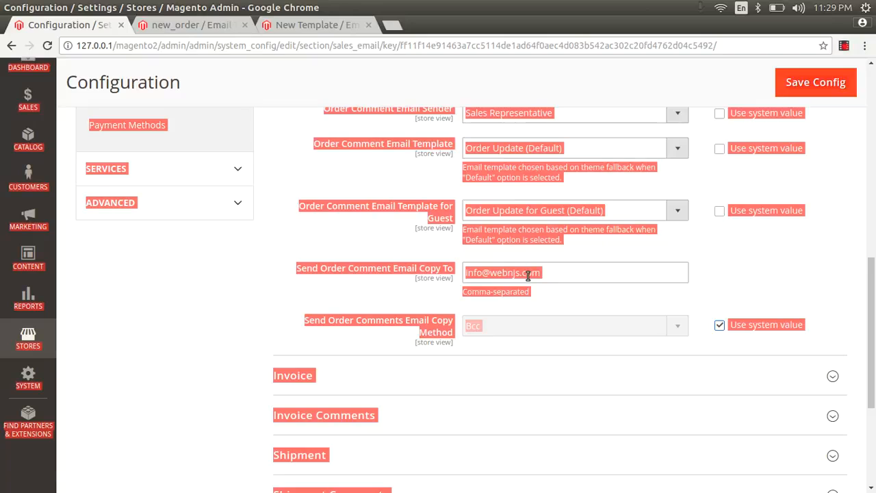
{"action": "left_click", "coordinate": [526, 272]}
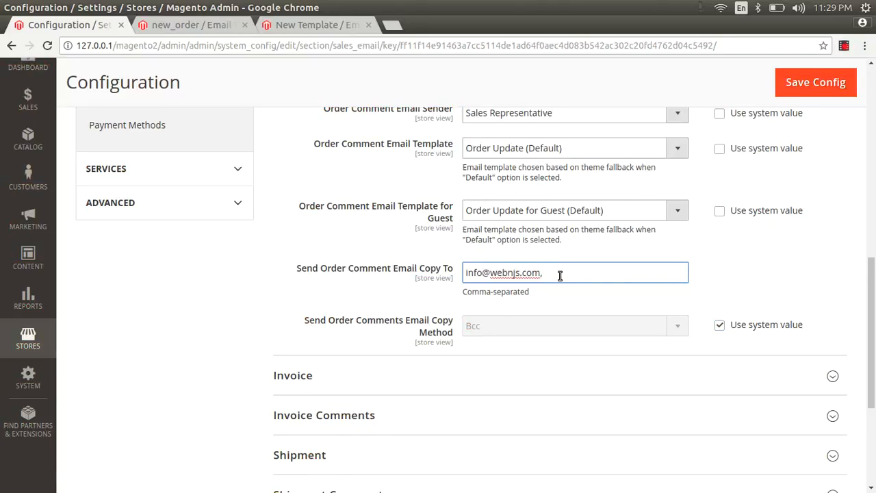
{"action": "key", "text": "Tab"}
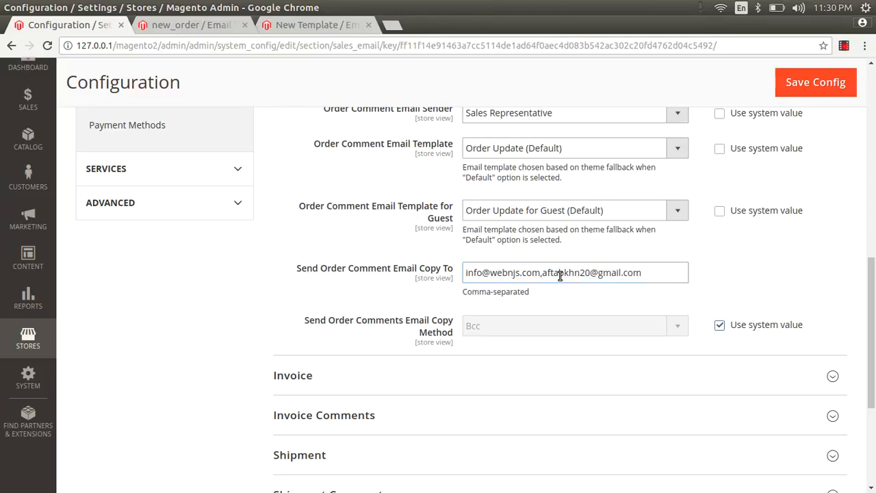
Step: Expand the Invoice email settings, then scroll back up to the Order group settings
{"action": "scroll", "coordinate": [875, 282], "scroll_direction": "down", "scroll_amount": 3}
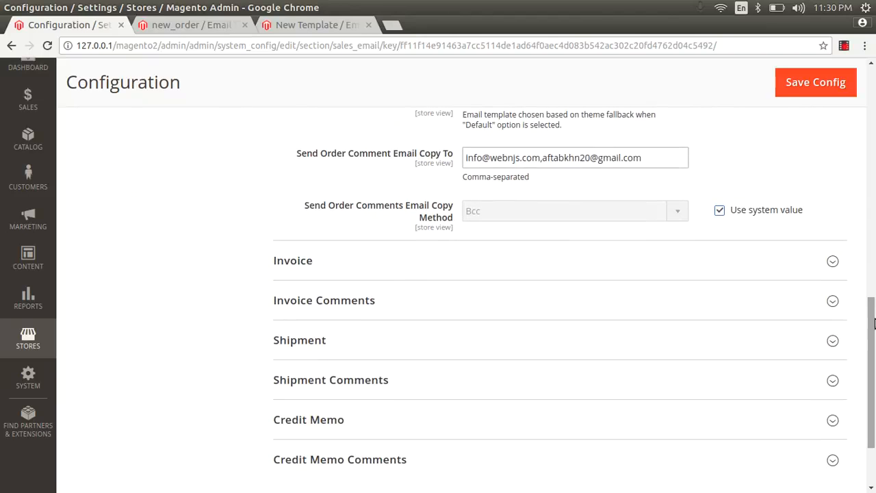
{"action": "left_click", "coordinate": [606, 252]}
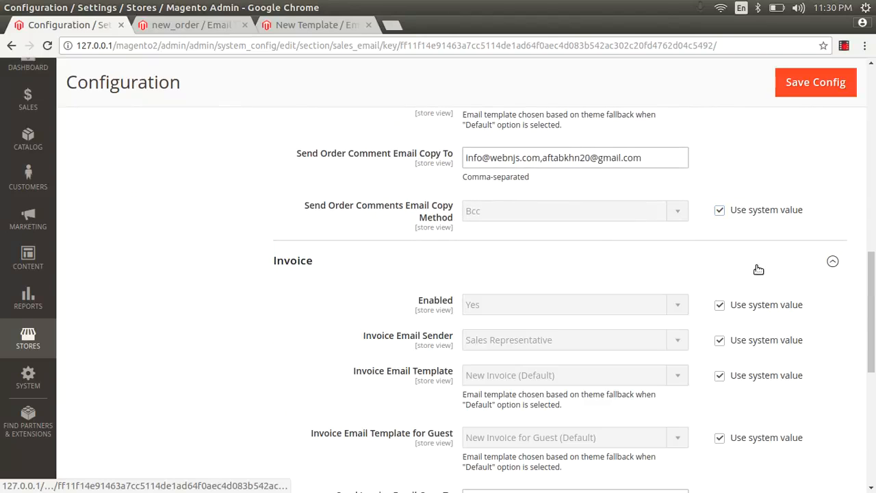
{"action": "scroll", "coordinate": [874, 300], "scroll_direction": "down", "scroll_amount": 2}
{"action": "left_click_drag", "start_coordinate": [875, 299], "coordinate": [874, 89]}
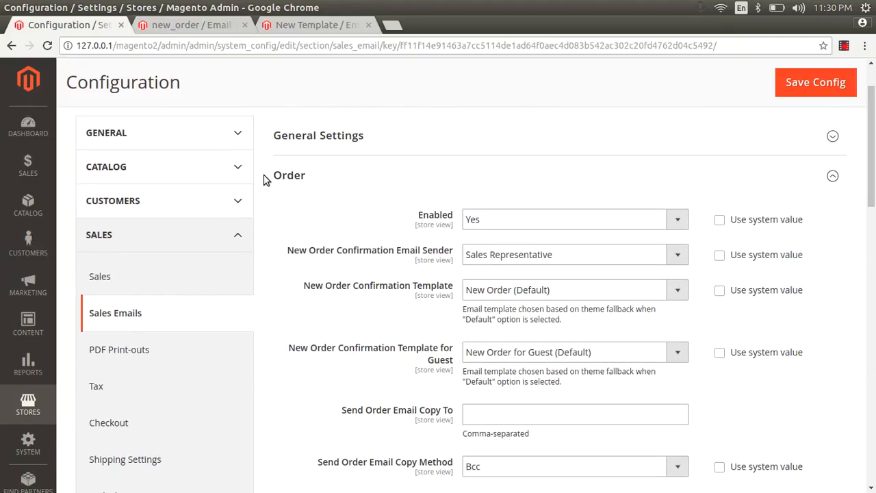
{"action": "left_click_drag", "start_coordinate": [266, 176], "coordinate": [315, 181]}
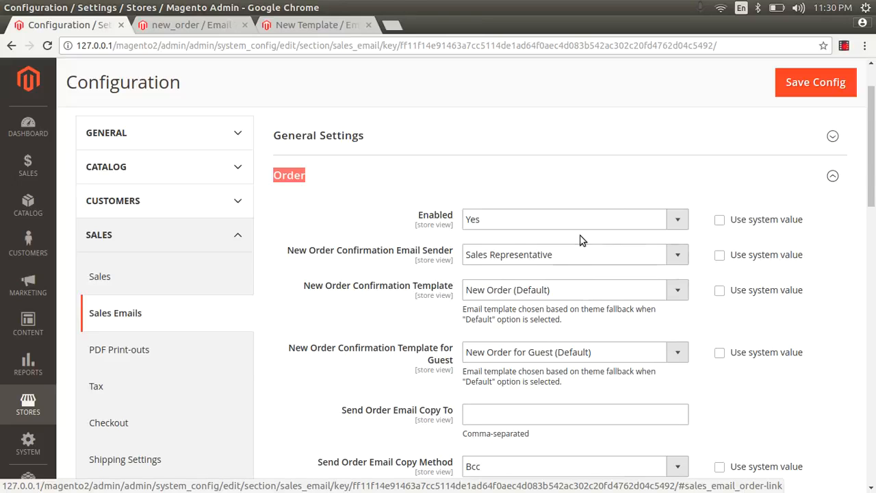
{"action": "scroll", "coordinate": [716, 211], "scroll_direction": "down", "scroll_amount": 3}
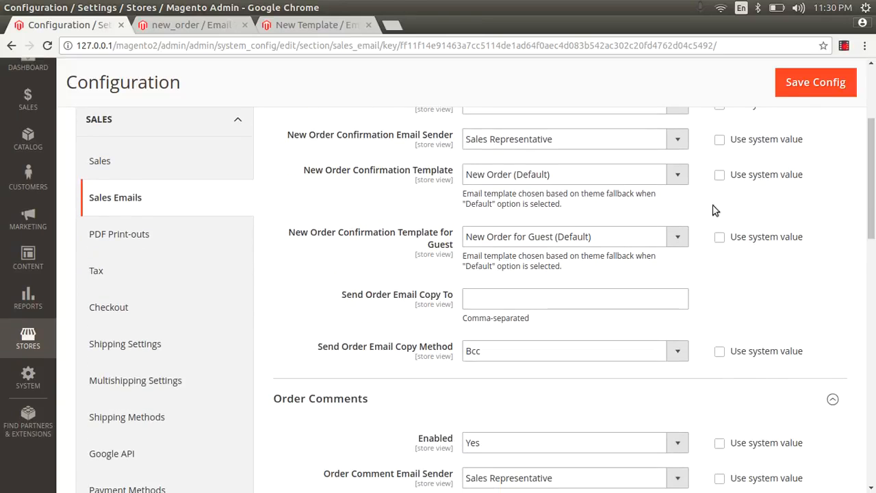
{"action": "left_click", "coordinate": [559, 177]}
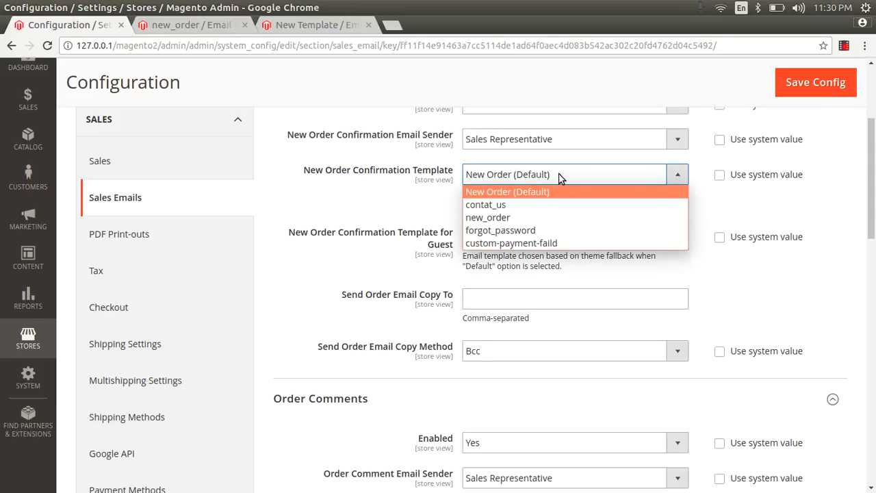
{"action": "left_click", "coordinate": [559, 178]}
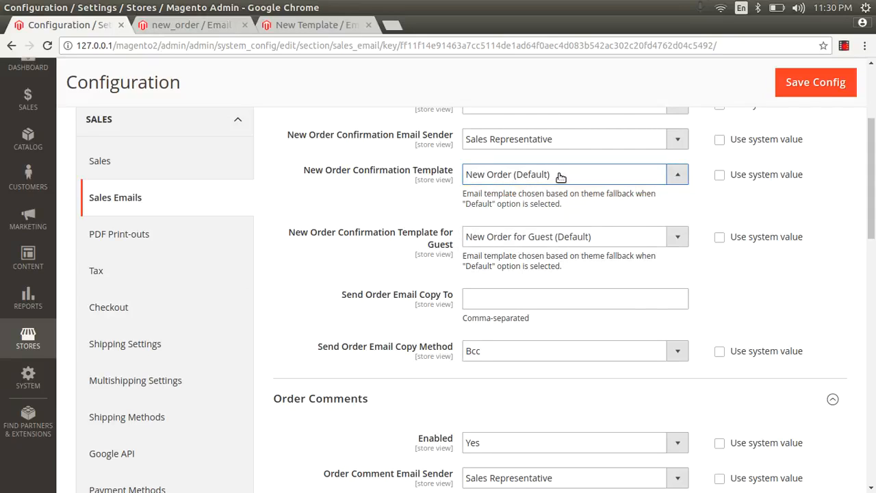
{"action": "left_click", "coordinate": [541, 347]}
{"action": "left_click", "coordinate": [542, 349]}
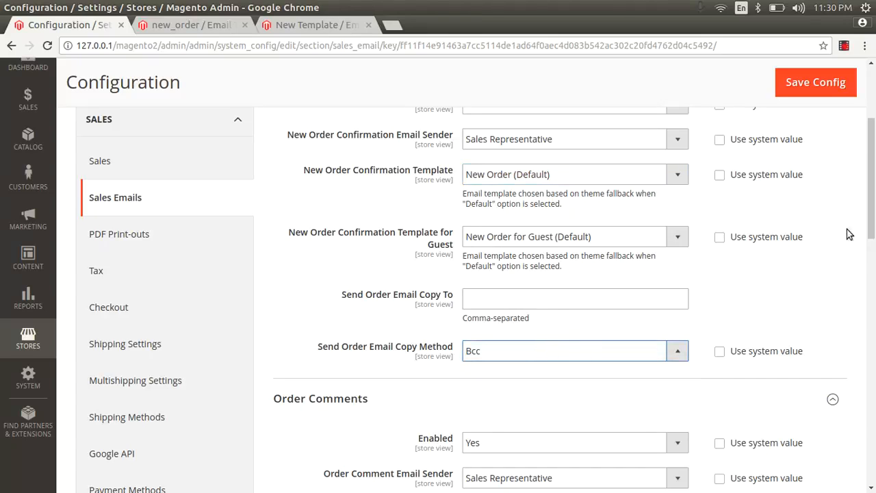
{"action": "scroll", "coordinate": [873, 226], "scroll_direction": "down", "scroll_amount": 3}
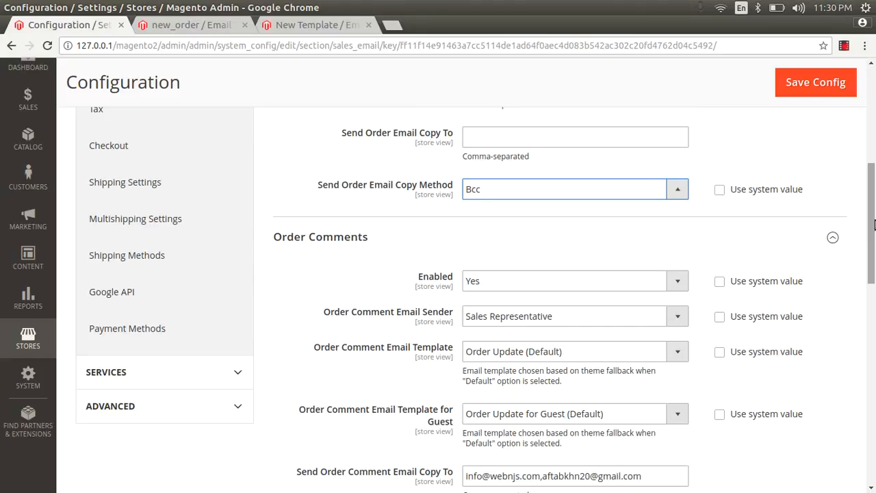
{"action": "left_click_drag", "start_coordinate": [873, 226], "coordinate": [873, 243]}
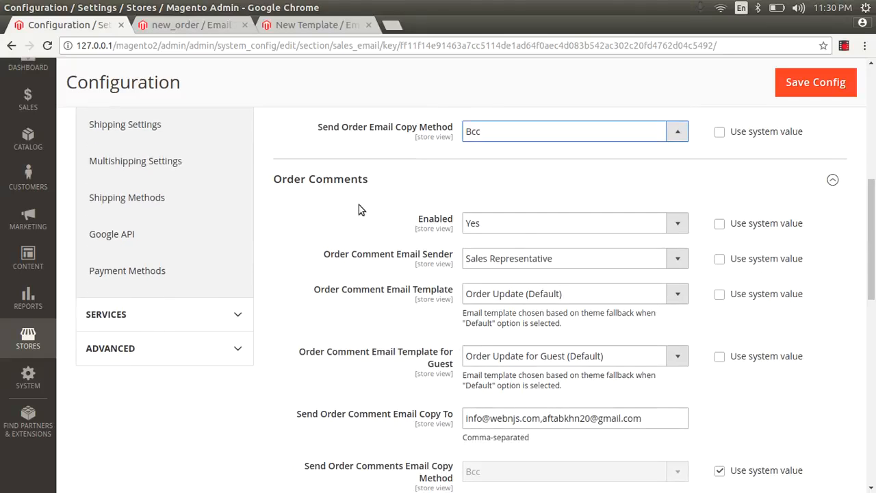
{"action": "left_click_drag", "start_coordinate": [362, 179], "coordinate": [311, 180]}
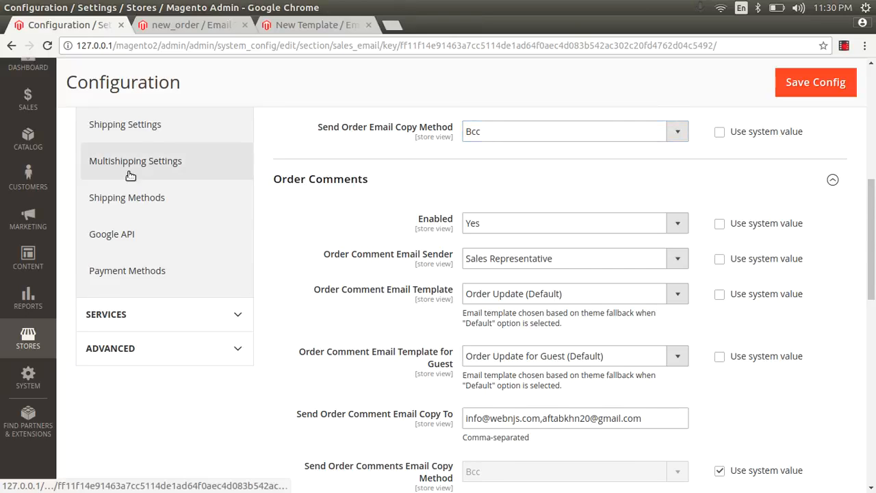
Step: Open Sales Orders in a new tab and view the pending $15.00 order
{"action": "left_click", "coordinate": [28, 99]}
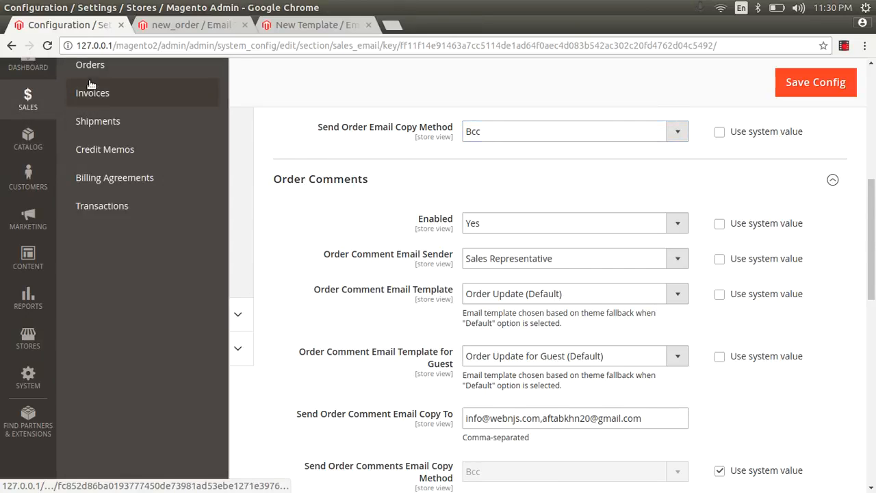
{"action": "right_click", "coordinate": [91, 67]}
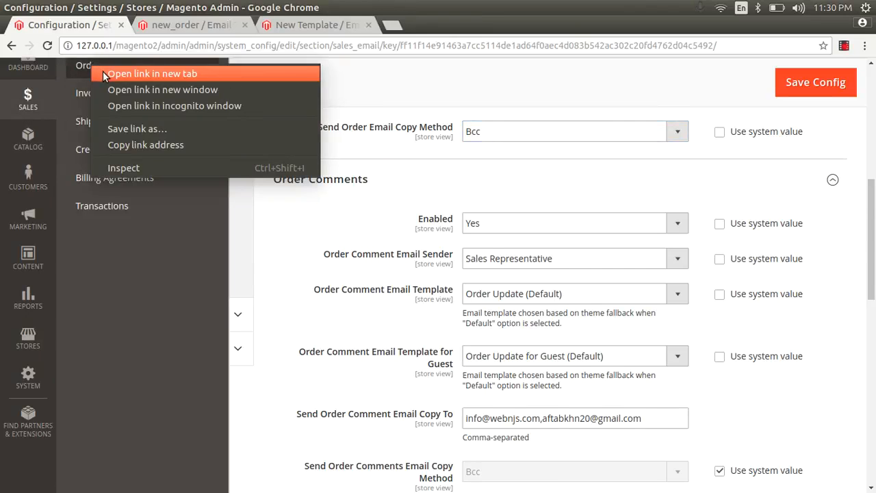
{"action": "left_click", "coordinate": [163, 73]}
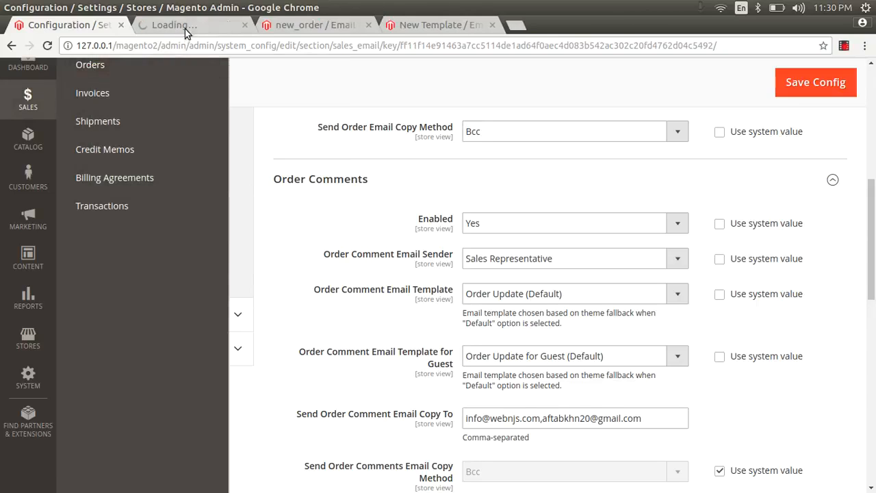
{"action": "left_click", "coordinate": [186, 25]}
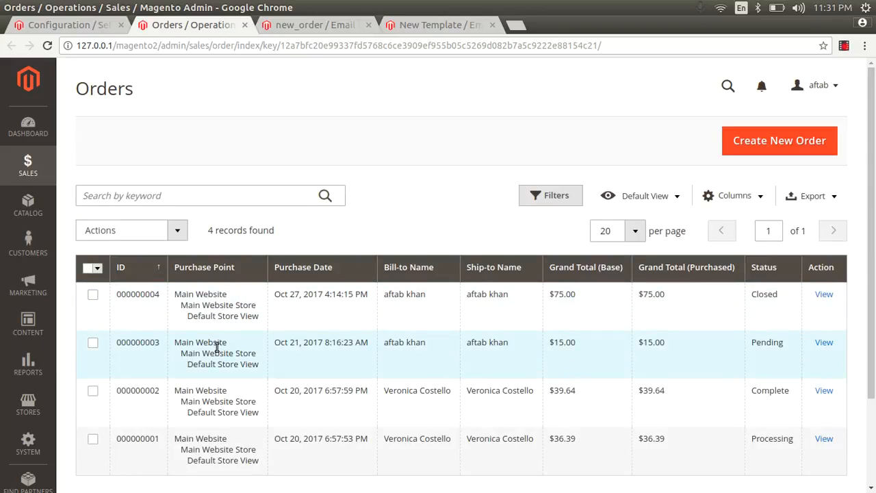
{"action": "left_click", "coordinate": [825, 344]}
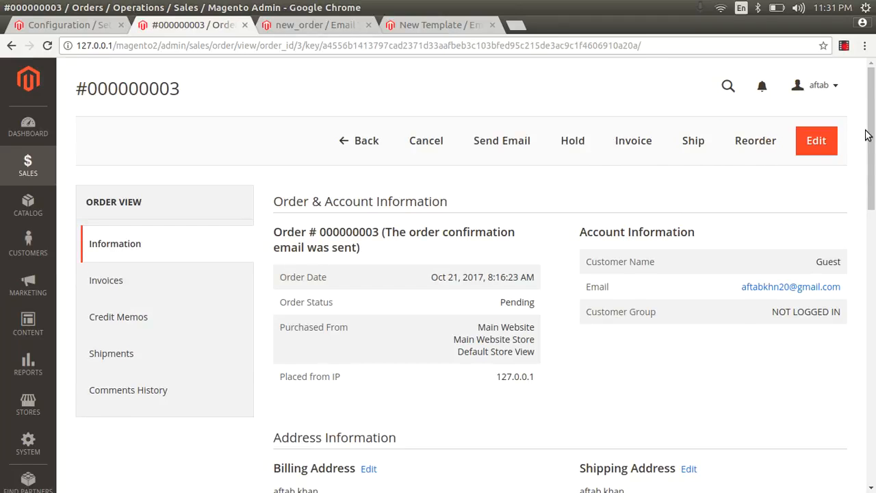
Step: Add a thank-you note about a 10% discount coupon to the order's comments, without notifying the customer
{"action": "left_click_drag", "start_coordinate": [875, 130], "coordinate": [874, 371]}
{"action": "left_click", "coordinate": [287, 325]}
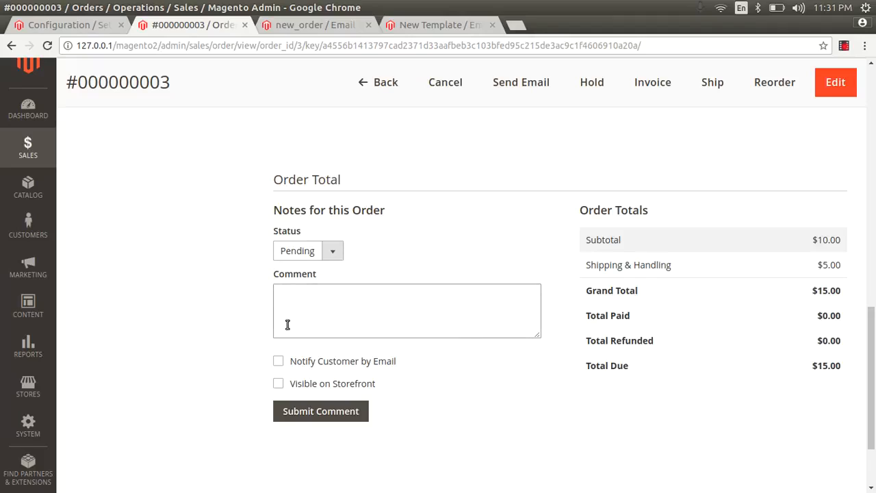
{"action": "left_click", "coordinate": [277, 314]}
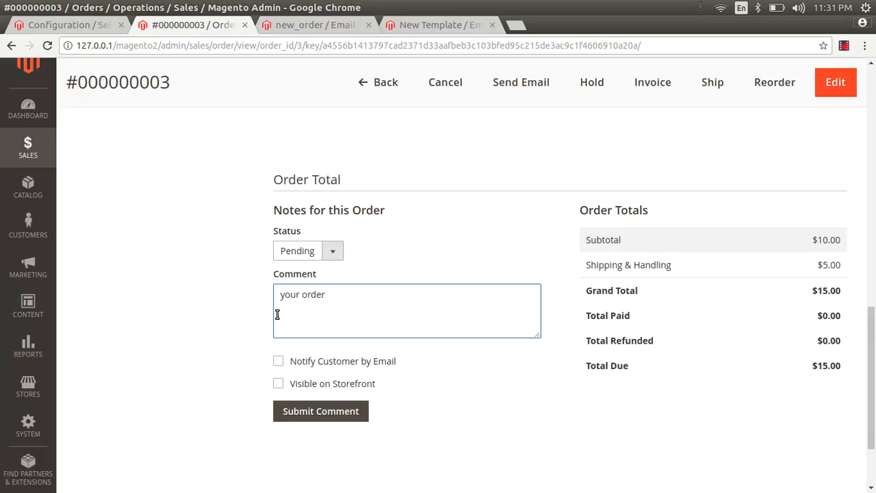
{"action": "key", "text": "ctrl+BackSpace"}
{"action": "key", "text": "ctrl+BackSpace"}
{"action": "key", "text": "ctrl+BackSpace"}
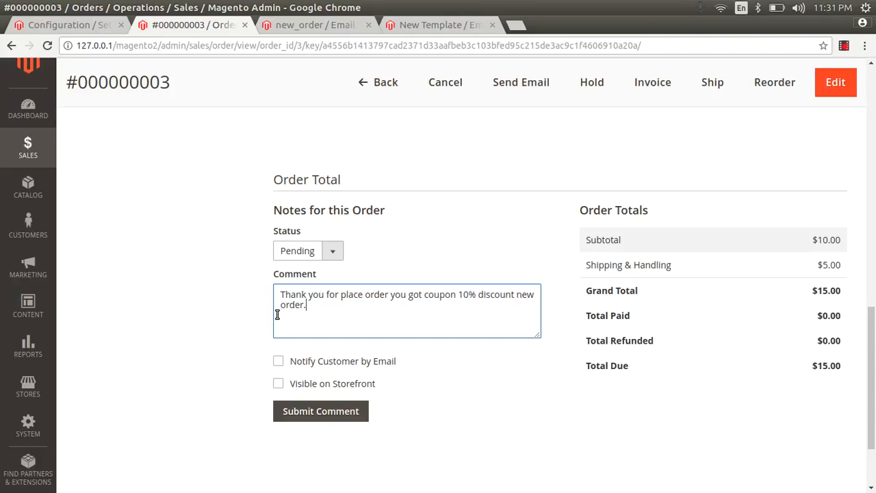
{"action": "left_click", "coordinate": [335, 411]}
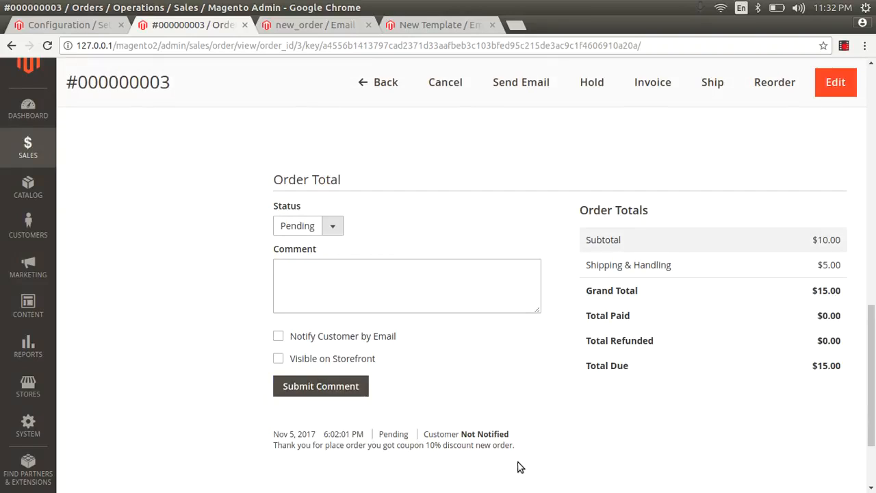
Step: Go back to the Sales Emails configuration and scroll to the Invoice settings
{"action": "left_click", "coordinate": [309, 25]}
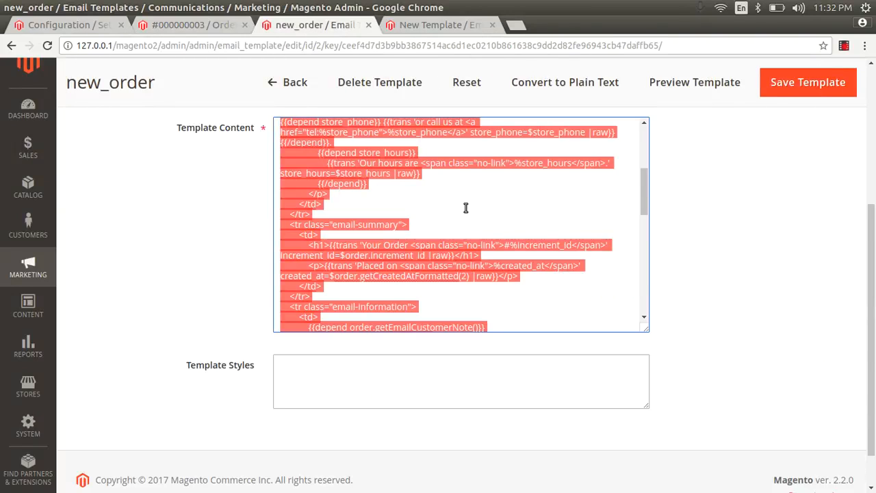
{"action": "left_click", "coordinate": [428, 24]}
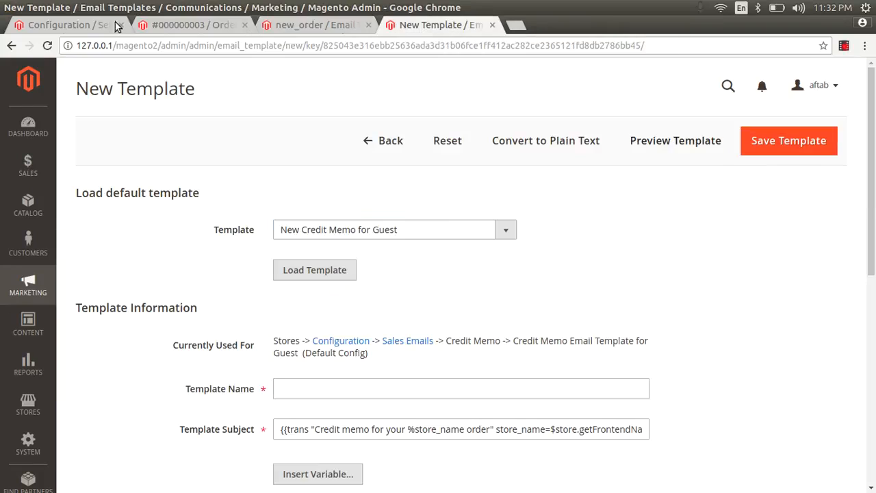
{"action": "left_click", "coordinate": [48, 25]}
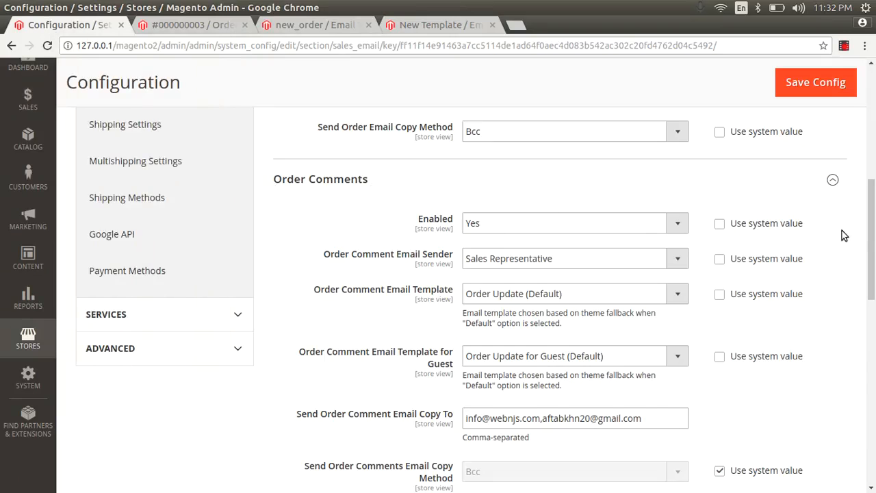
{"action": "left_click_drag", "start_coordinate": [874, 231], "coordinate": [874, 309]}
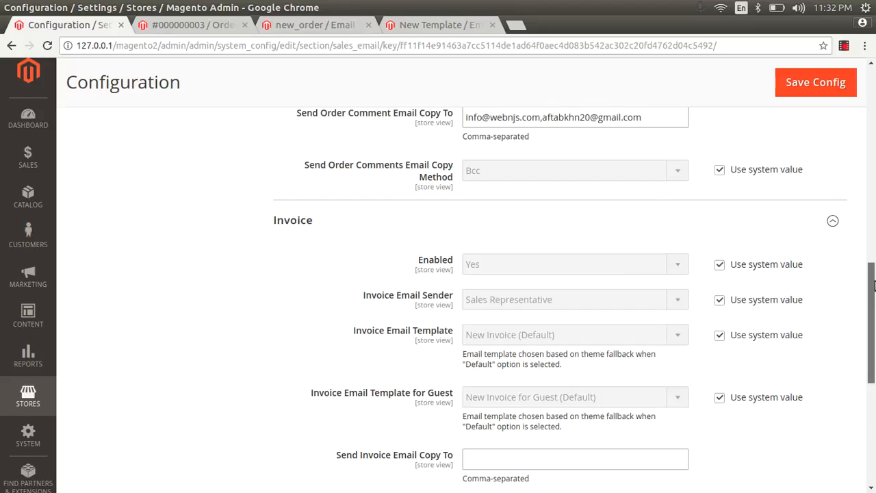
{"action": "left_click_drag", "start_coordinate": [873, 285], "coordinate": [874, 298]}
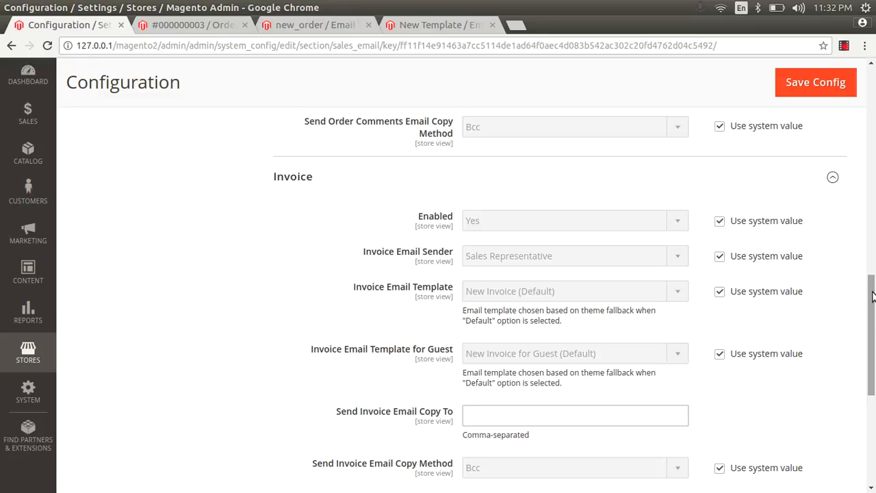
{"action": "left_click_drag", "start_coordinate": [874, 296], "coordinate": [874, 309]}
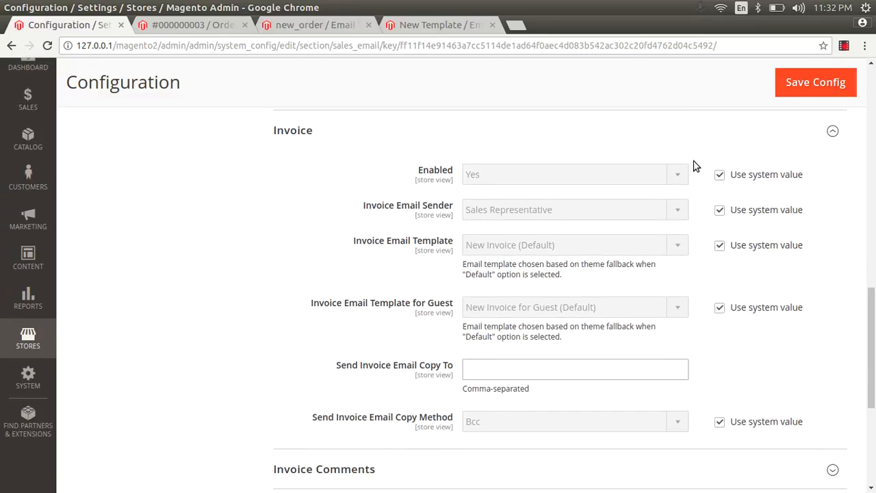
Step: Override system values for Invoice Enabled (Yes), Email Sender (Sales Representative) and Email Template
{"action": "left_click", "coordinate": [721, 175]}
{"action": "left_click", "coordinate": [651, 174]}
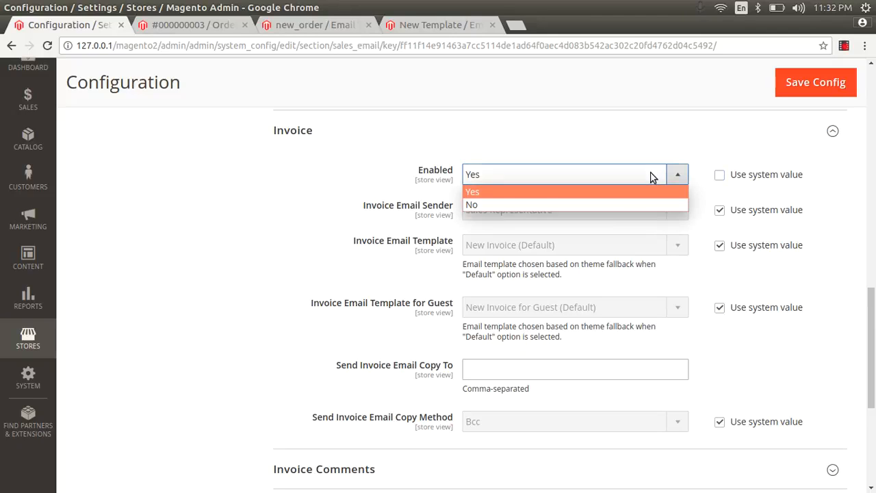
{"action": "left_click", "coordinate": [653, 176]}
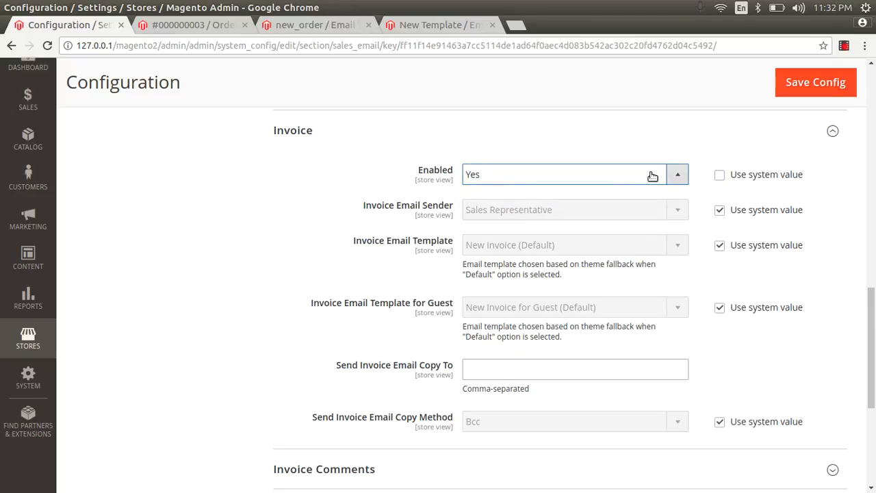
{"action": "left_click", "coordinate": [719, 211]}
{"action": "left_click", "coordinate": [640, 211]}
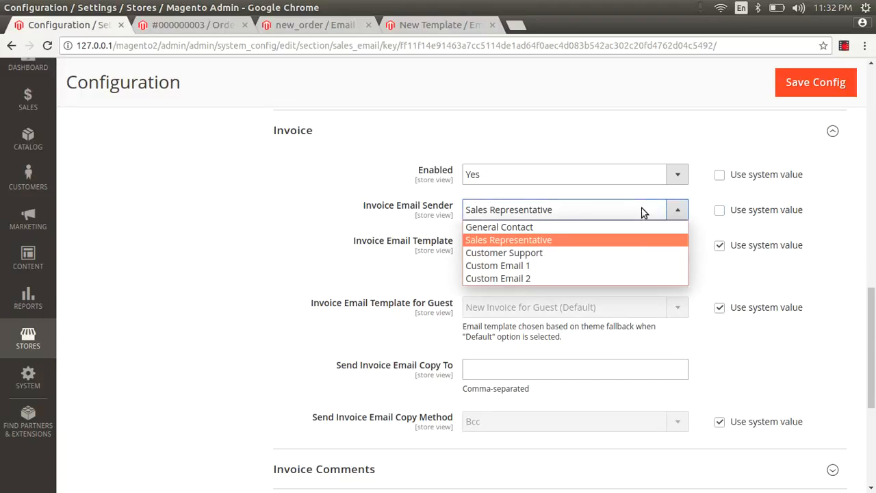
{"action": "left_click", "coordinate": [642, 212]}
{"action": "left_click", "coordinate": [641, 213]}
{"action": "left_click", "coordinate": [546, 241]}
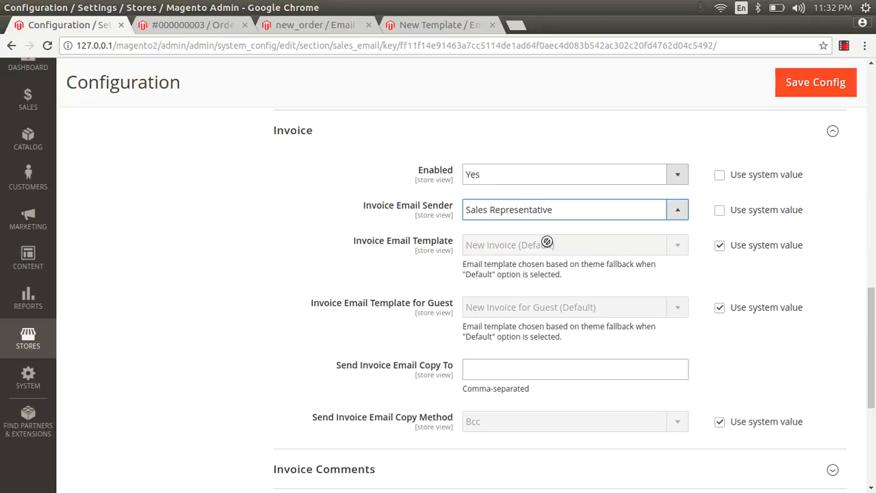
{"action": "left_click", "coordinate": [721, 248]}
{"action": "left_click_drag", "start_coordinate": [868, 306], "coordinate": [874, 89]}
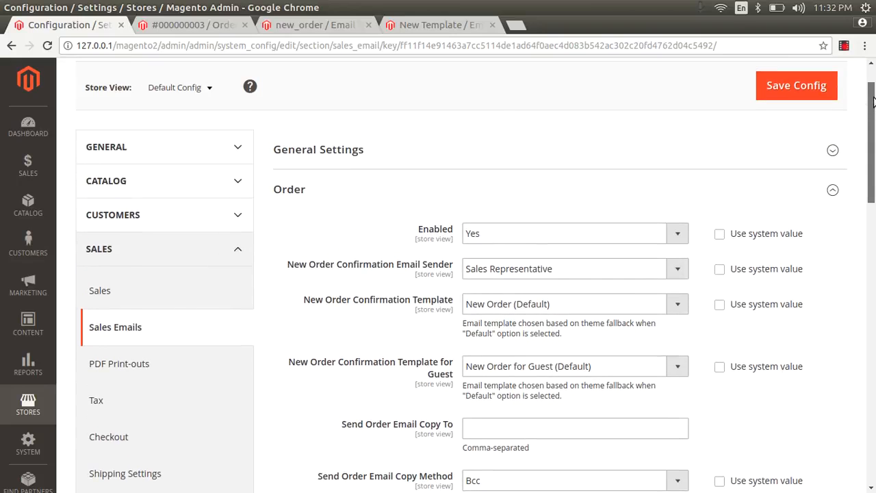
Step: Open General > Store Email Addresses in a new browser tab
{"action": "left_click", "coordinate": [207, 150]}
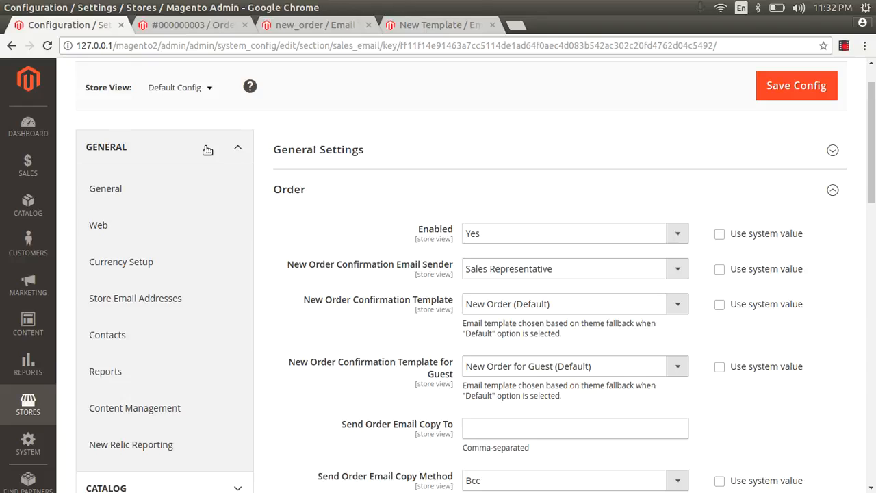
{"action": "right_click", "coordinate": [141, 304]}
{"action": "left_click", "coordinate": [152, 308]}
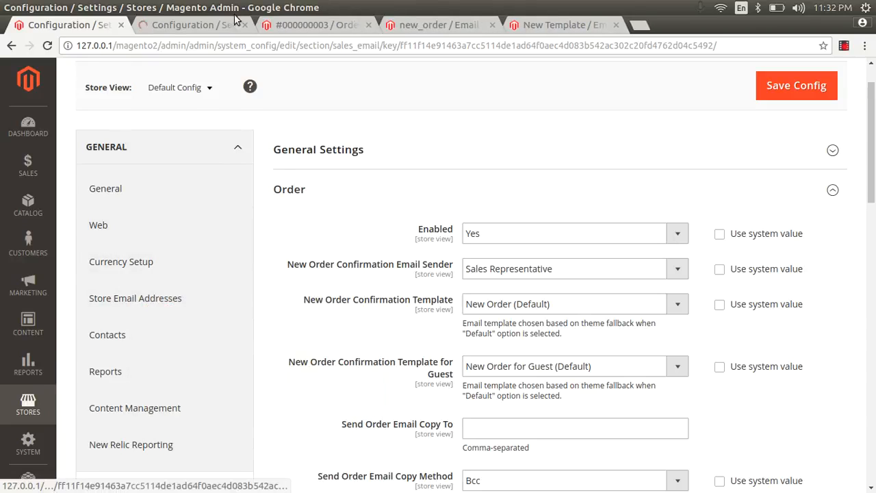
{"action": "left_click", "coordinate": [194, 26]}
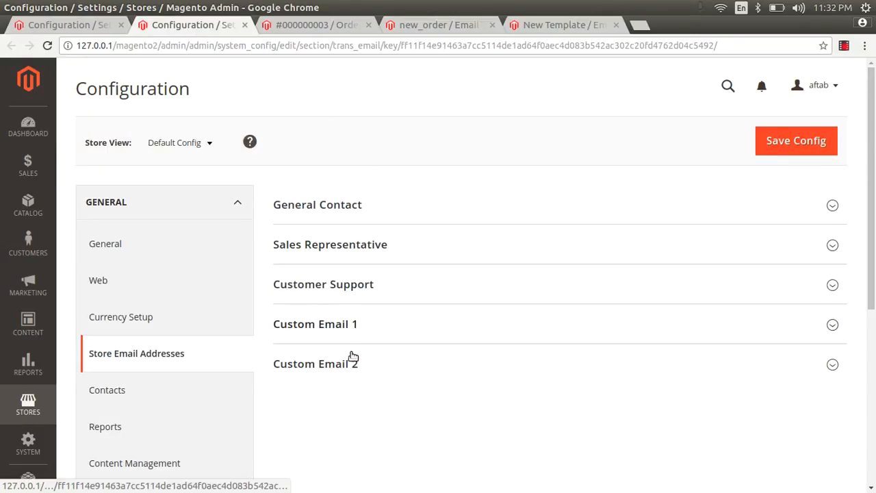
Step: Uncheck Use system value for the Custom Email 2 and Custom Email 1 sender names and emails
{"action": "left_click", "coordinate": [352, 357]}
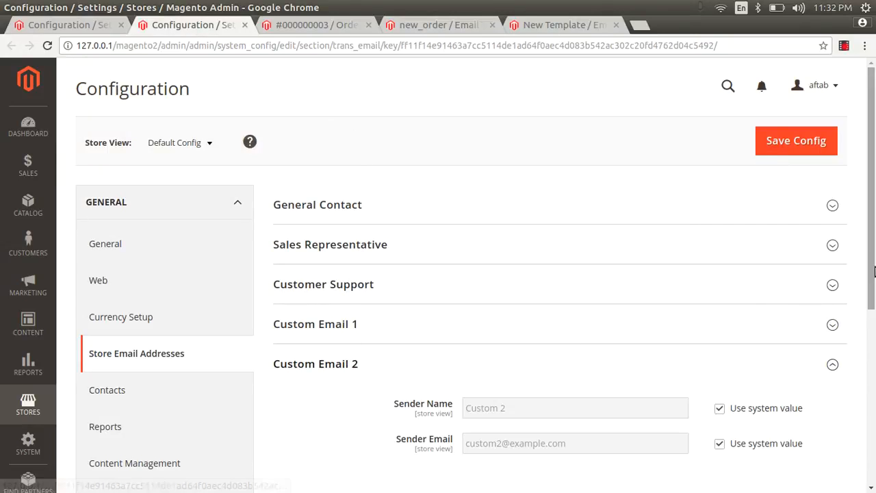
{"action": "left_click", "coordinate": [719, 444]}
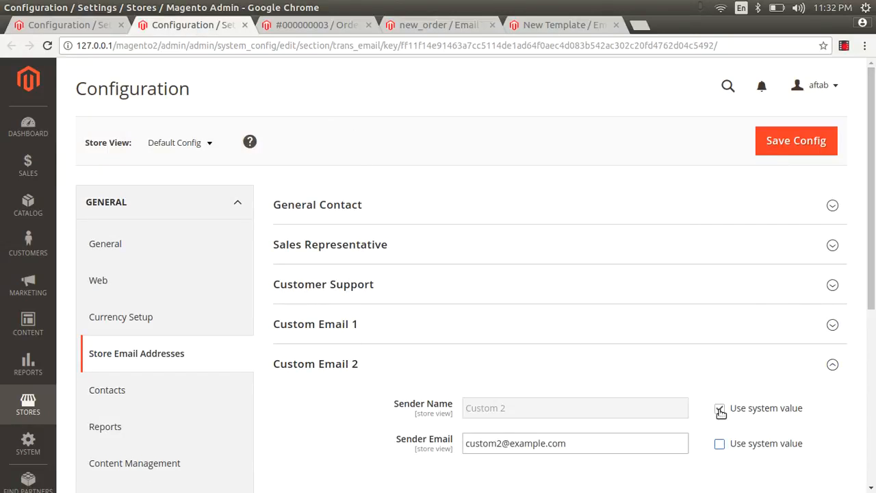
{"action": "left_click", "coordinate": [720, 409]}
{"action": "double_click", "coordinate": [491, 442]}
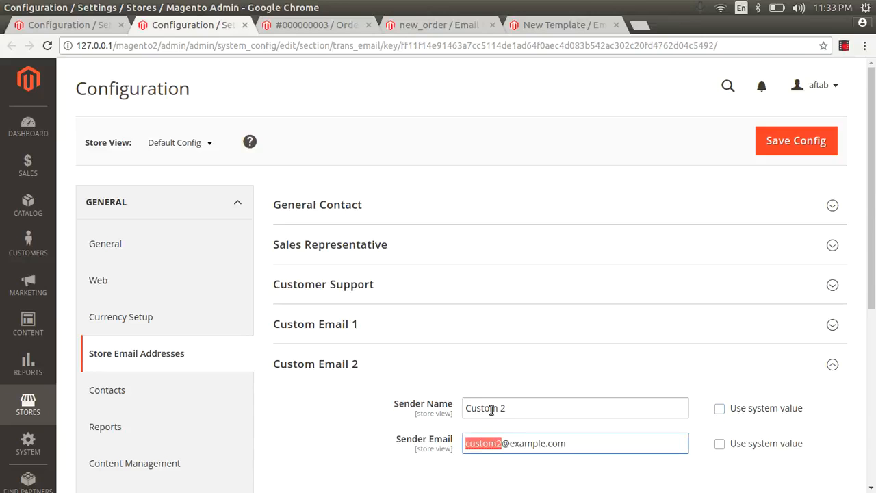
{"action": "left_click", "coordinate": [377, 319]}
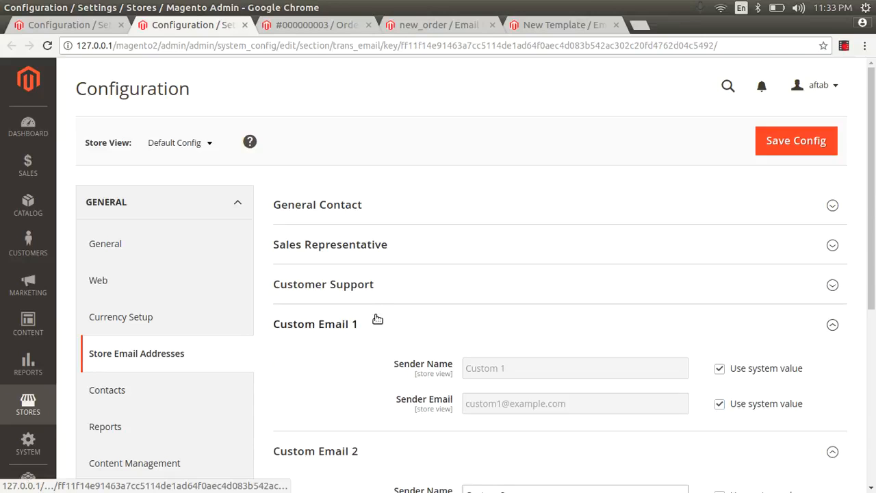
{"action": "left_click", "coordinate": [719, 368]}
{"action": "left_click", "coordinate": [720, 404]}
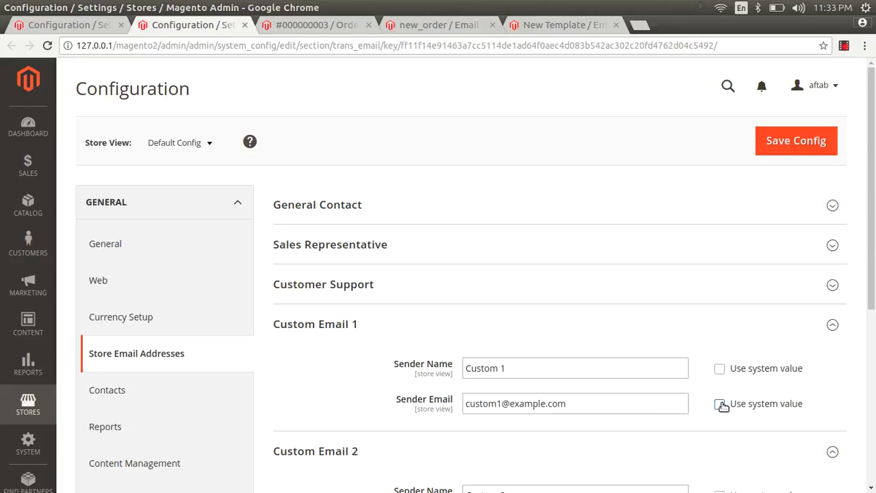
{"action": "double_click", "coordinate": [596, 404]}
Step: Uncheck Use system value for the Customer Support and Sales Representative sender names and emails
{"action": "left_click", "coordinate": [552, 282]}
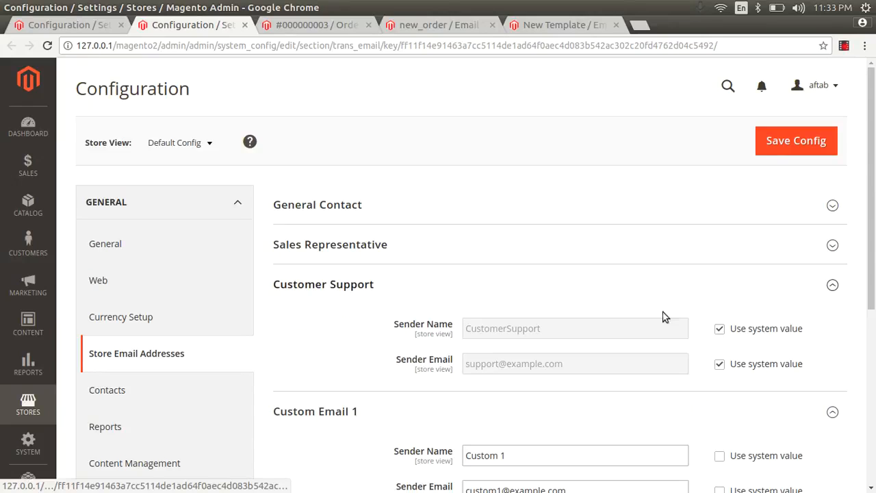
{"action": "left_click", "coordinate": [719, 329]}
{"action": "left_click", "coordinate": [720, 364]}
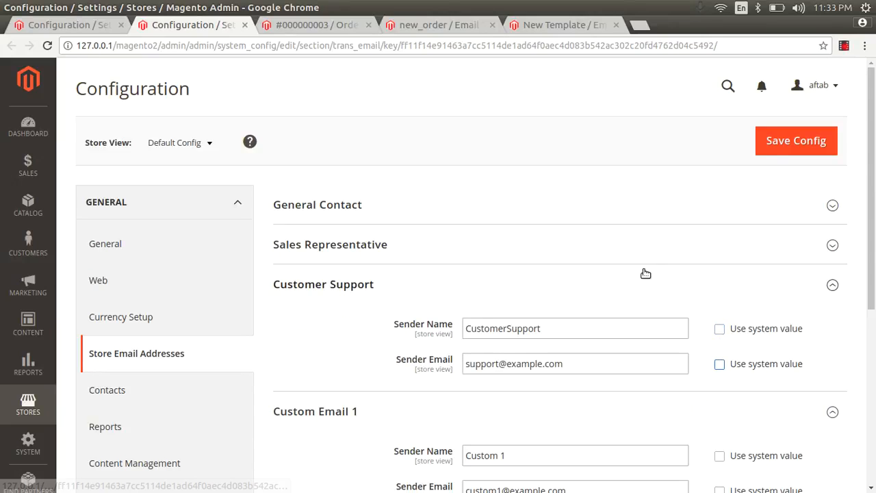
{"action": "left_click", "coordinate": [626, 255]}
{"action": "left_click", "coordinate": [719, 289]}
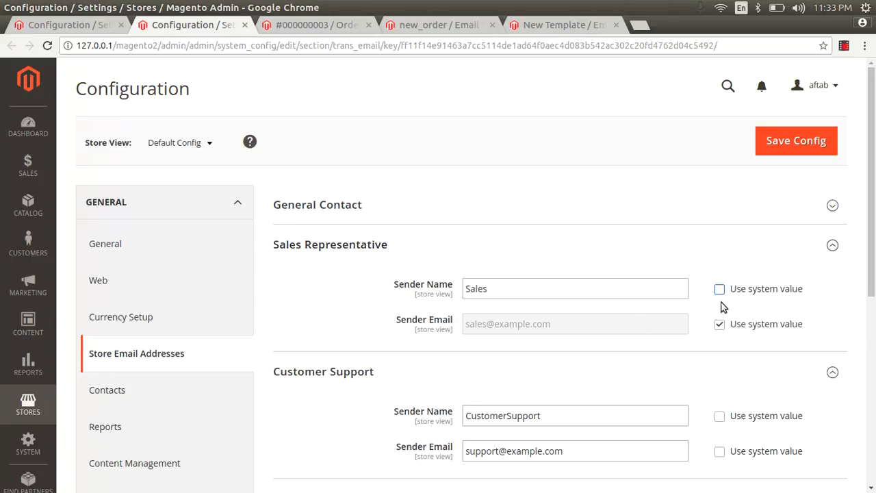
{"action": "left_click", "coordinate": [720, 325]}
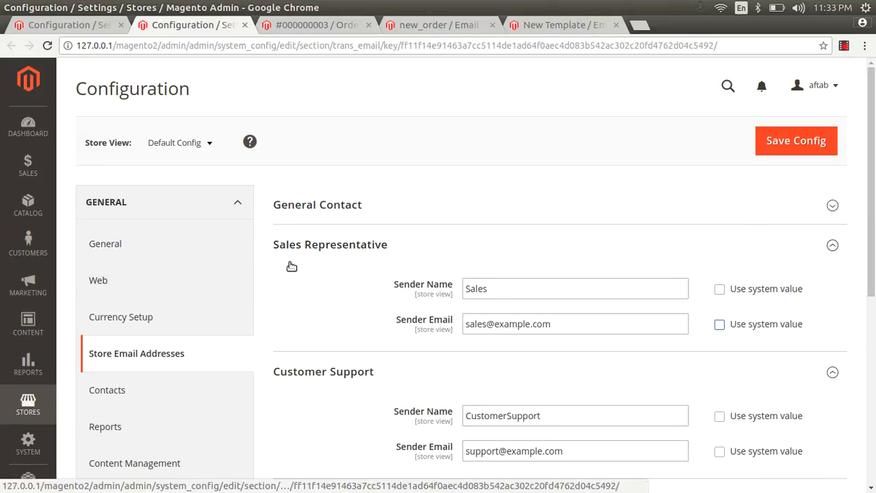
{"action": "scroll", "coordinate": [874, 216], "scroll_direction": "down", "scroll_amount": 4}
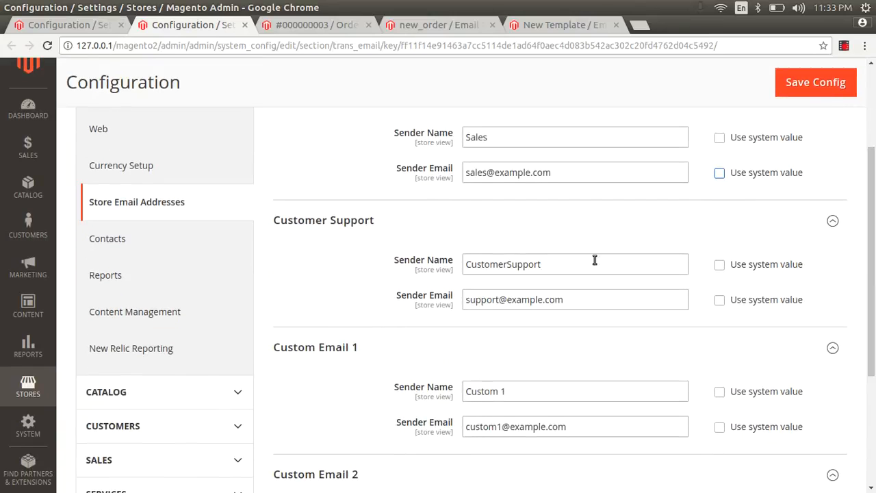
{"action": "left_click", "coordinate": [507, 268]}
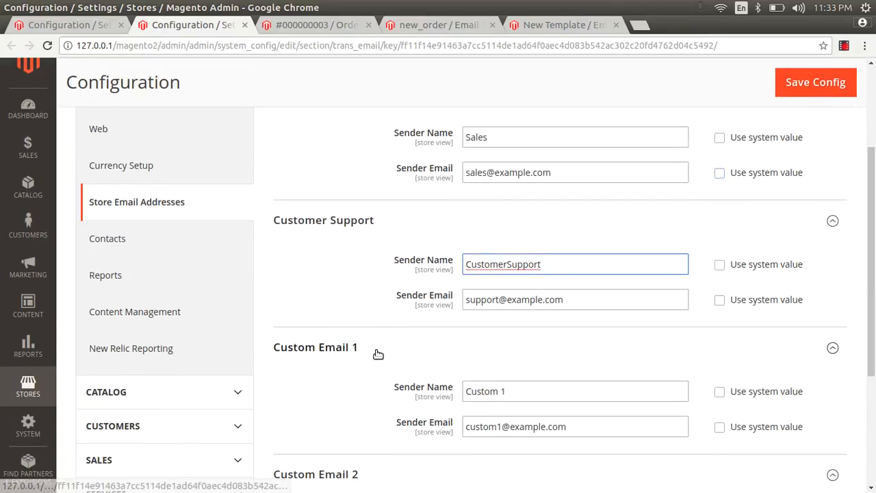
{"action": "scroll", "coordinate": [874, 349], "scroll_direction": "down", "scroll_amount": 3}
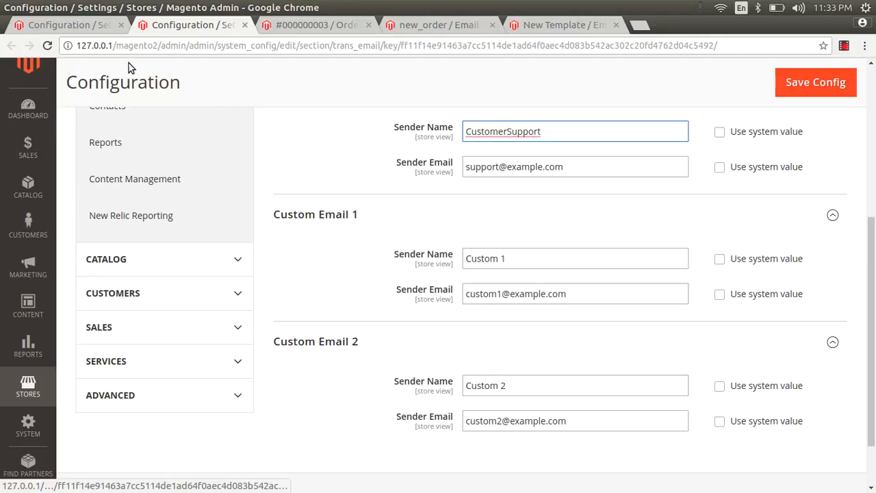
{"action": "left_click", "coordinate": [87, 26]}
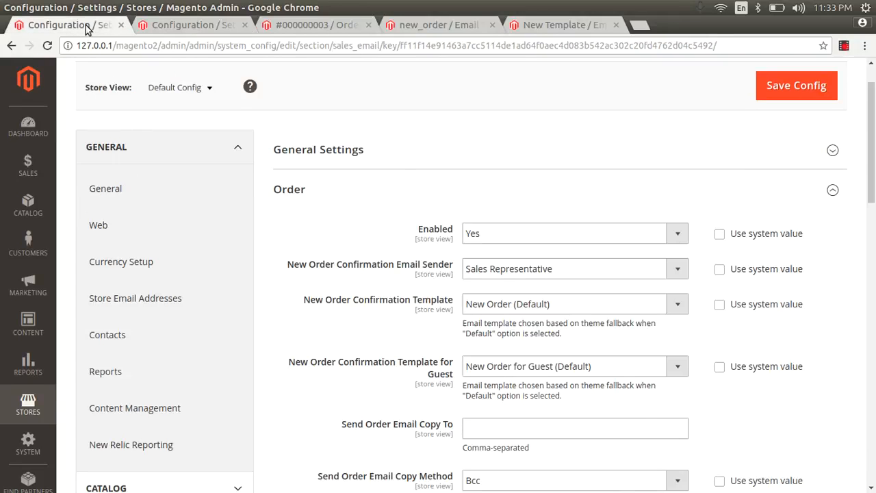
{"action": "left_click", "coordinate": [543, 272]}
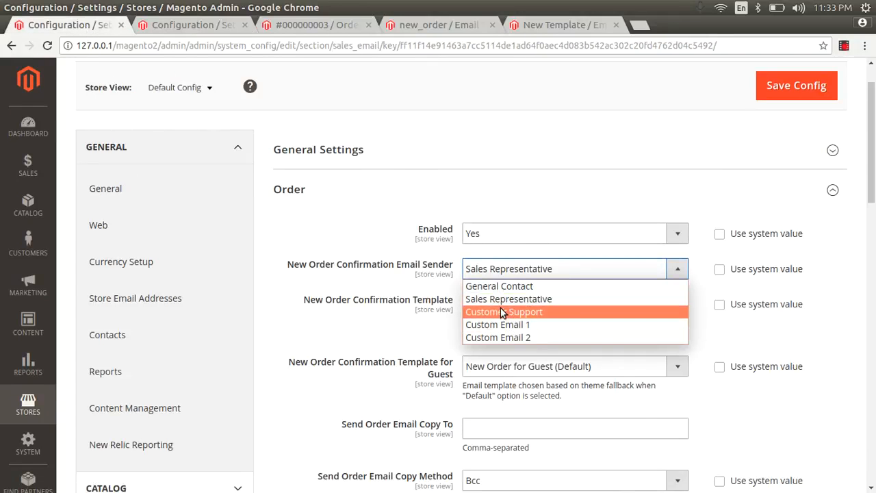
{"action": "left_click", "coordinate": [218, 28]}
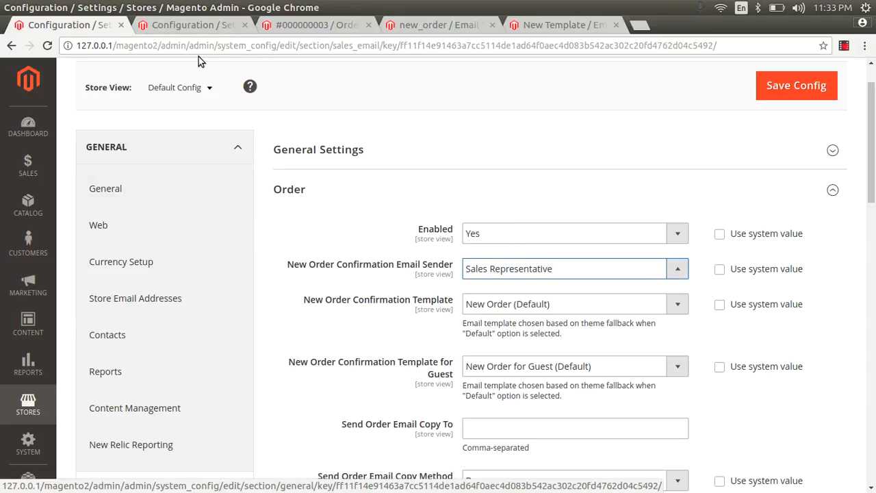
{"action": "left_click", "coordinate": [195, 27]}
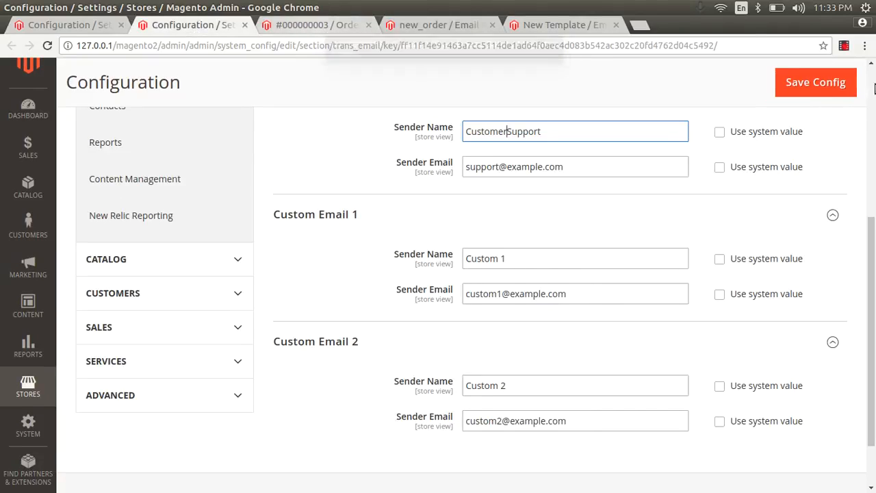
{"action": "left_click", "coordinate": [874, 183]}
{"action": "left_click_drag", "start_coordinate": [874, 184], "coordinate": [872, 195]}
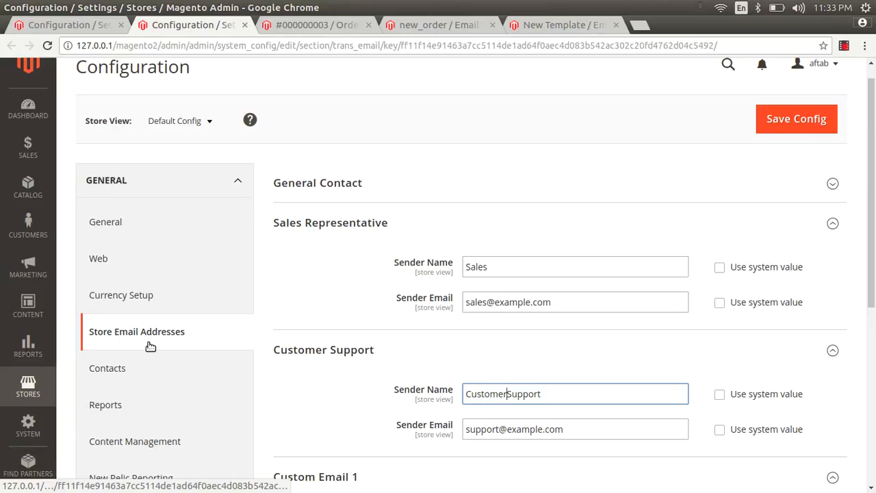
{"action": "left_click_drag", "start_coordinate": [874, 202], "coordinate": [857, 215]}
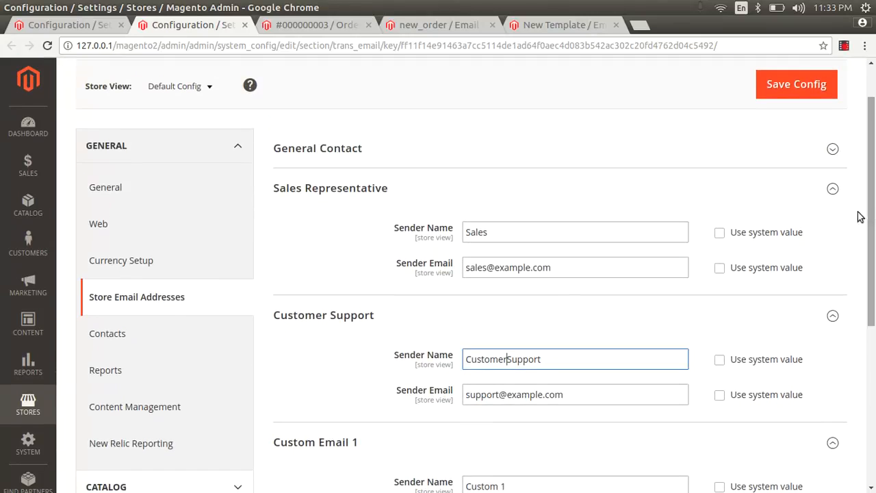
{"action": "left_click_drag", "start_coordinate": [561, 264], "coordinate": [433, 255]}
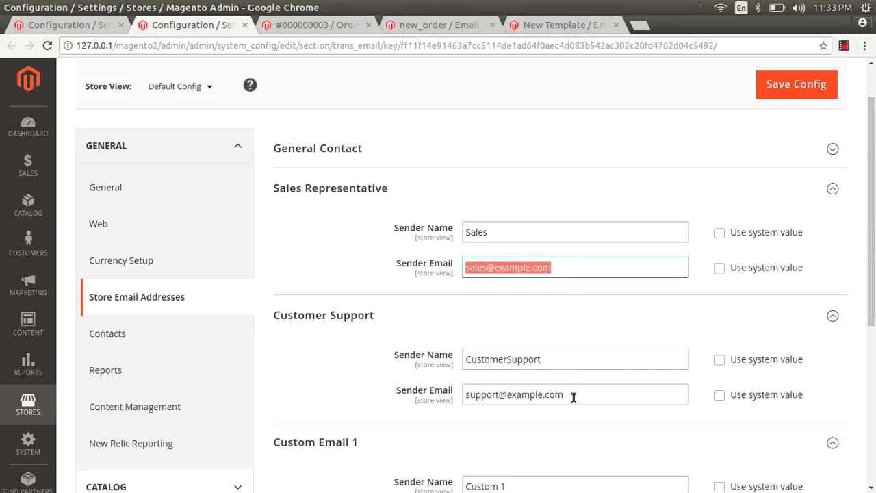
{"action": "left_click_drag", "start_coordinate": [573, 395], "coordinate": [442, 397]}
{"action": "left_click_drag", "start_coordinate": [874, 237], "coordinate": [874, 349]}
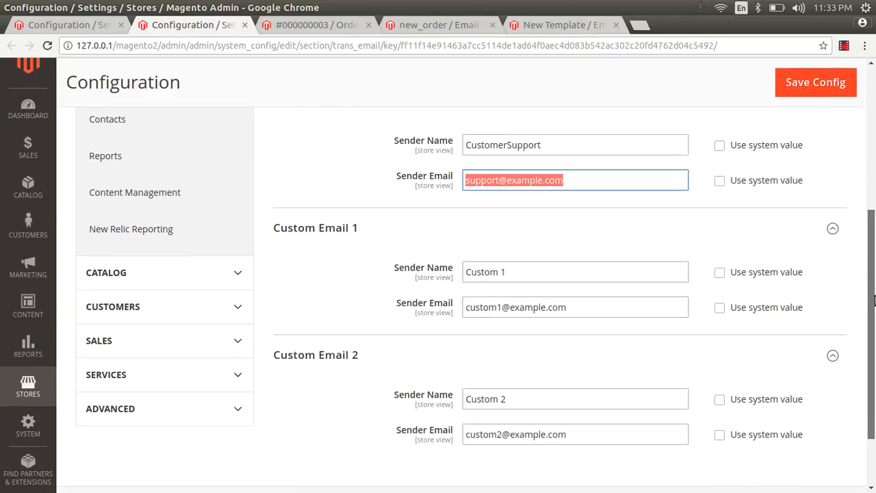
{"action": "left_click", "coordinate": [45, 26]}
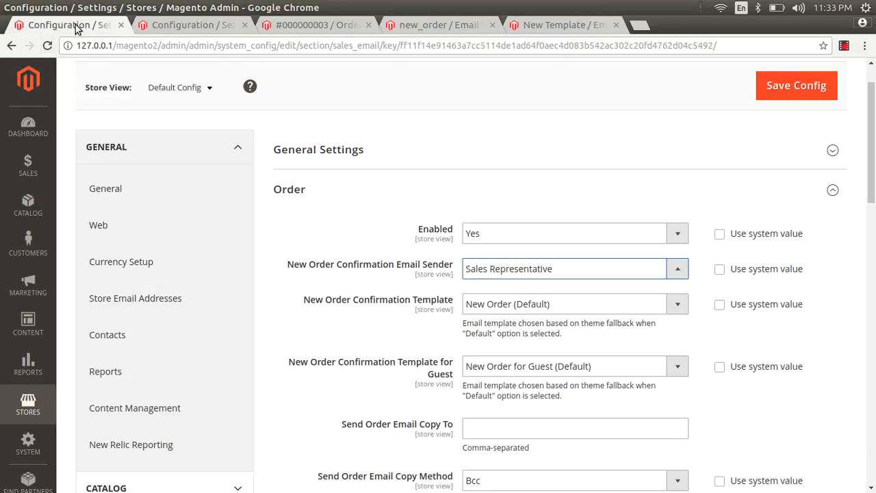
Step: Scroll down the Sales Emails page and expand the Invoice Comments and Shipment sections
{"action": "scroll", "coordinate": [874, 175], "scroll_direction": "down", "scroll_amount": 10}
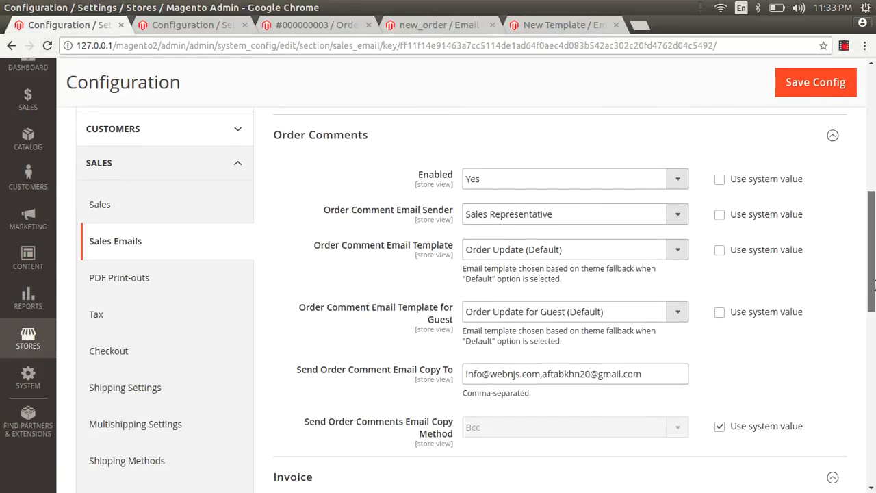
{"action": "scroll", "coordinate": [874, 226], "scroll_direction": "down", "scroll_amount": 8}
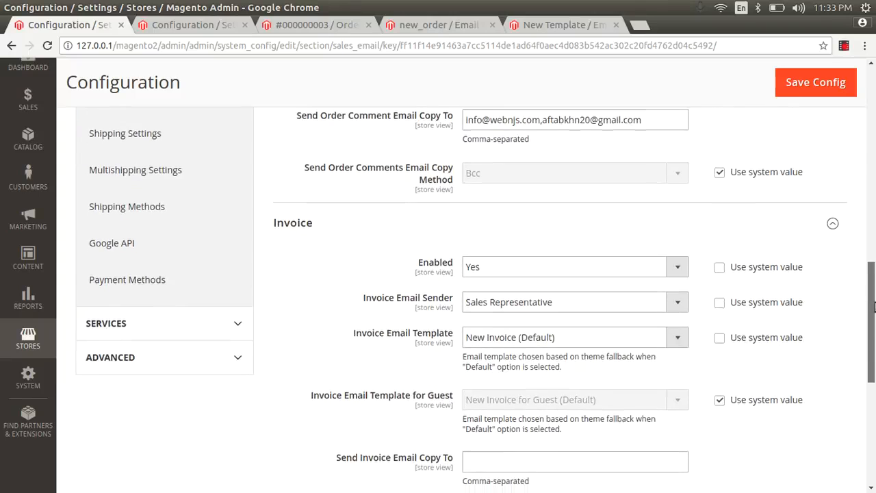
{"action": "scroll", "coordinate": [875, 409], "scroll_direction": "down", "scroll_amount": 8}
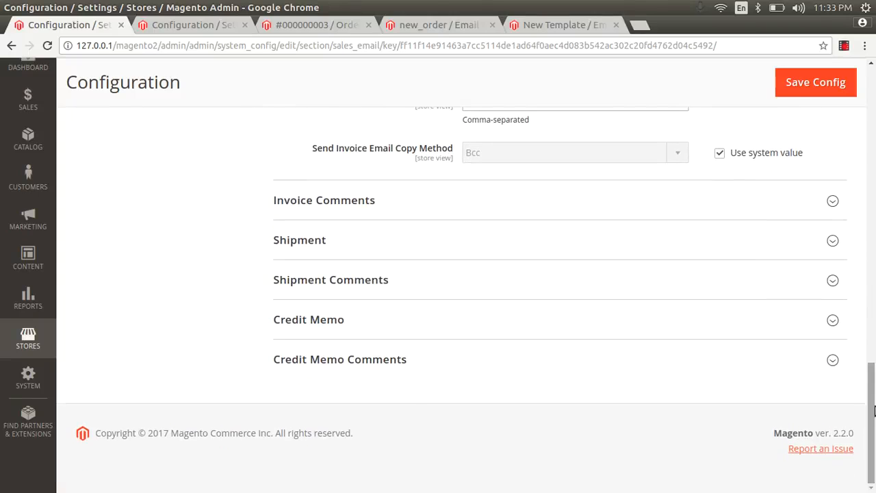
{"action": "left_click", "coordinate": [406, 206]}
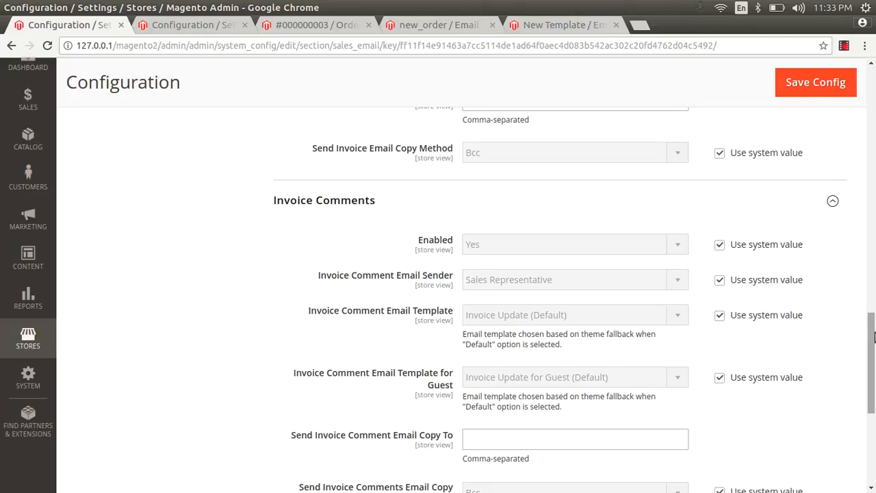
{"action": "left_click_drag", "start_coordinate": [873, 337], "coordinate": [872, 402]}
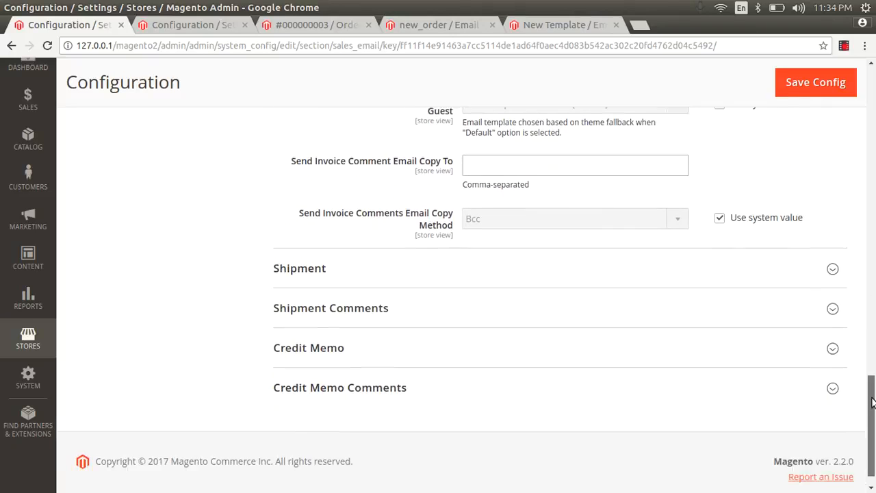
{"action": "left_click", "coordinate": [417, 269]}
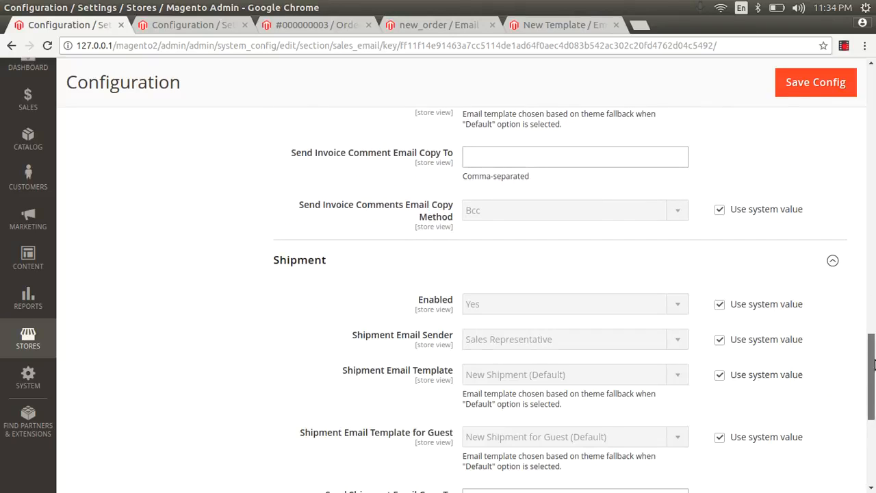
{"action": "scroll", "coordinate": [859, 365], "scroll_direction": "down", "scroll_amount": 5}
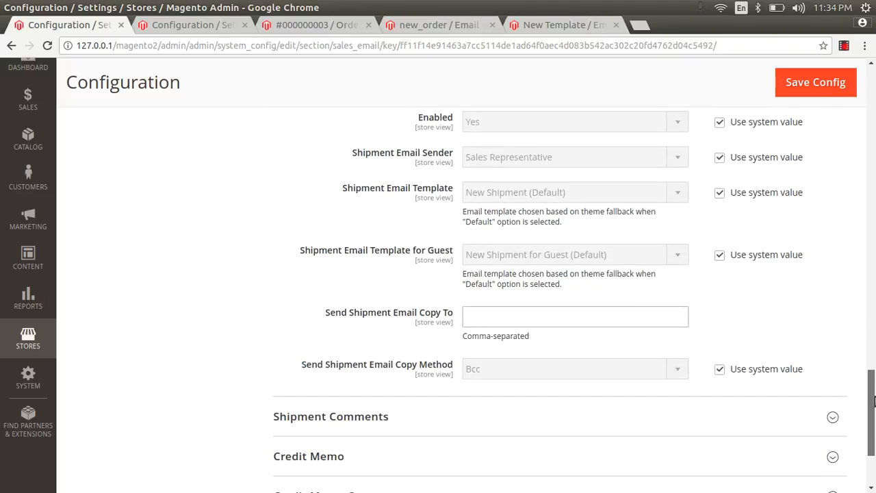
Step: Stop using the system value for Shipment Email Template, keeping New Shipment (Default)
{"action": "left_click", "coordinate": [717, 195]}
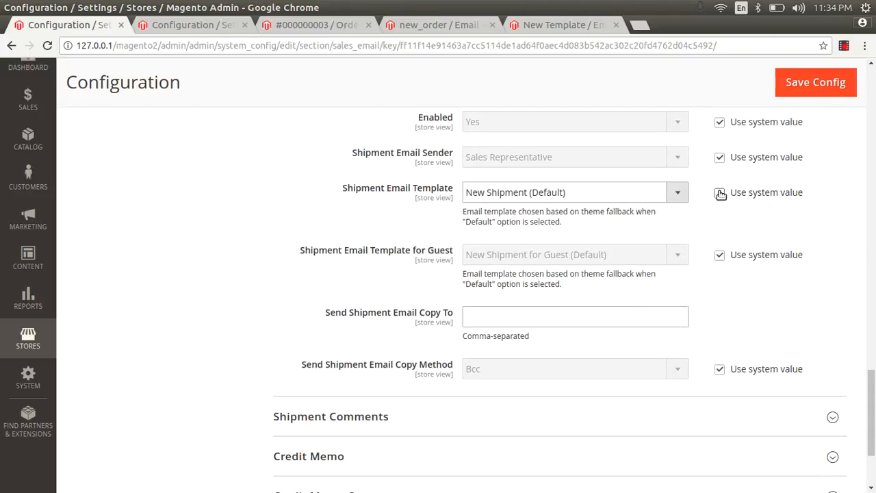
{"action": "left_click", "coordinate": [614, 192]}
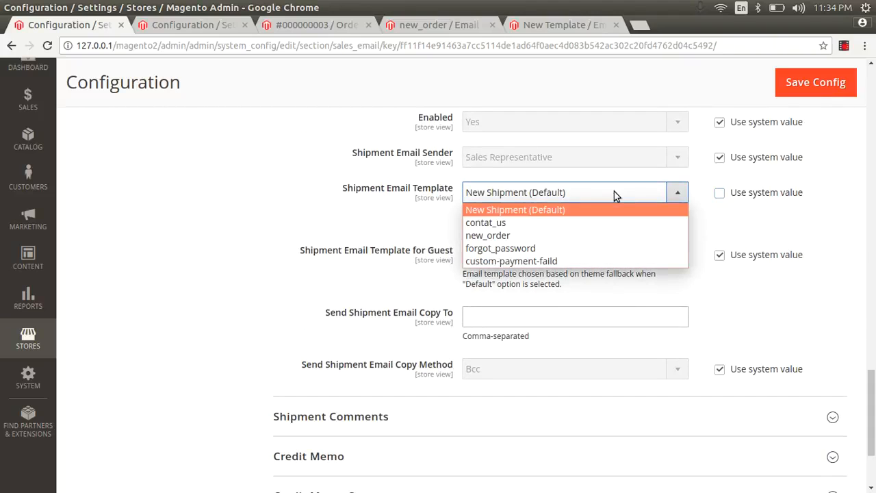
{"action": "left_click", "coordinate": [543, 213]}
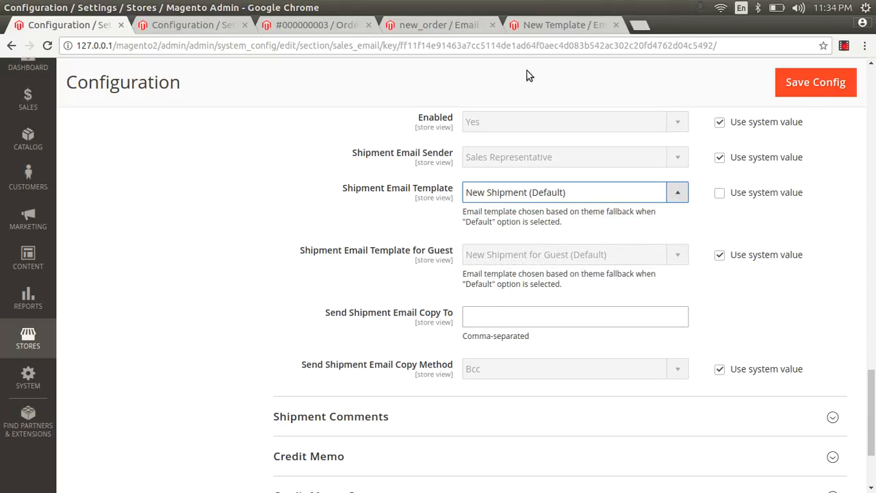
{"action": "left_click", "coordinate": [549, 23]}
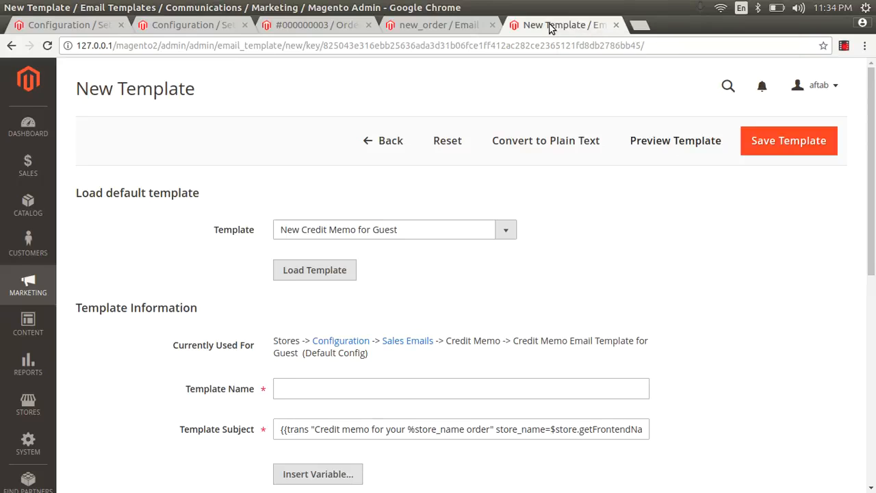
Step: Load the default Shipment Update template into the new email template form
{"action": "left_click", "coordinate": [448, 224]}
{"action": "left_click_drag", "start_coordinate": [512, 356], "coordinate": [512, 449]}
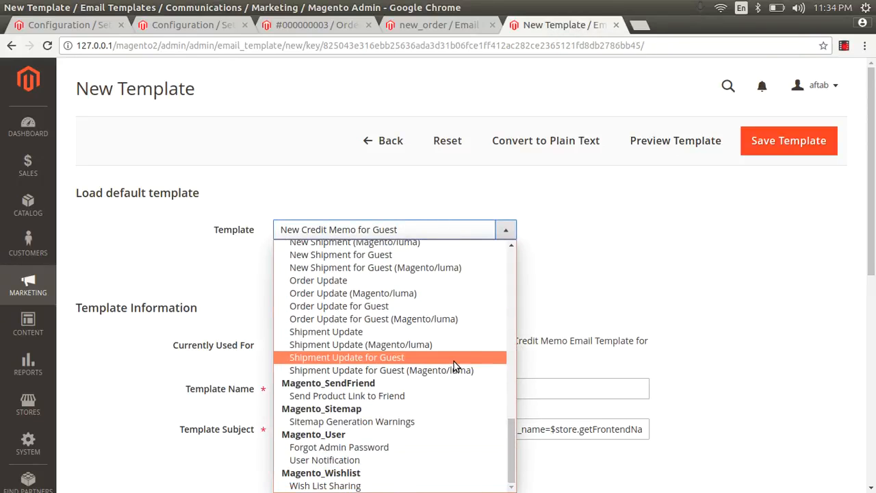
{"action": "left_click", "coordinate": [446, 335]}
{"action": "key", "text": "Down"}
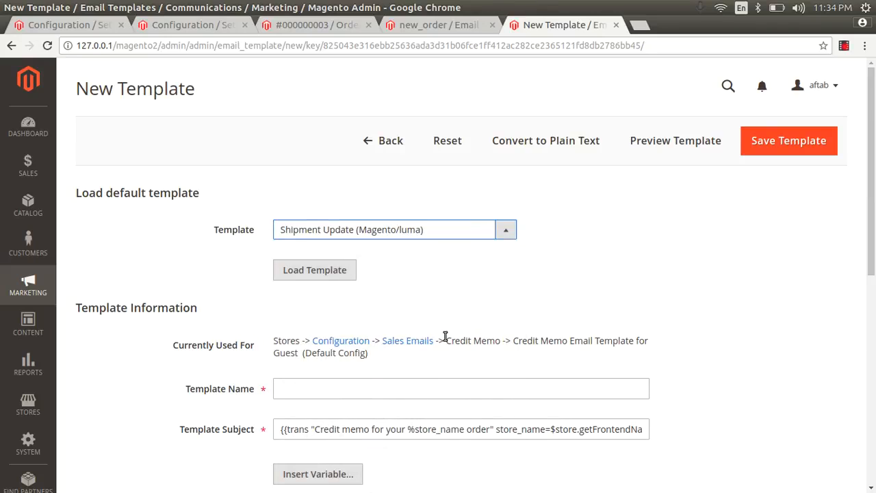
{"action": "left_click", "coordinate": [502, 233]}
{"action": "key", "text": "Down"}
{"action": "key", "text": "Down"}
{"action": "key", "text": "Down"}
{"action": "key", "text": "Down"}
{"action": "key", "text": "Down"}
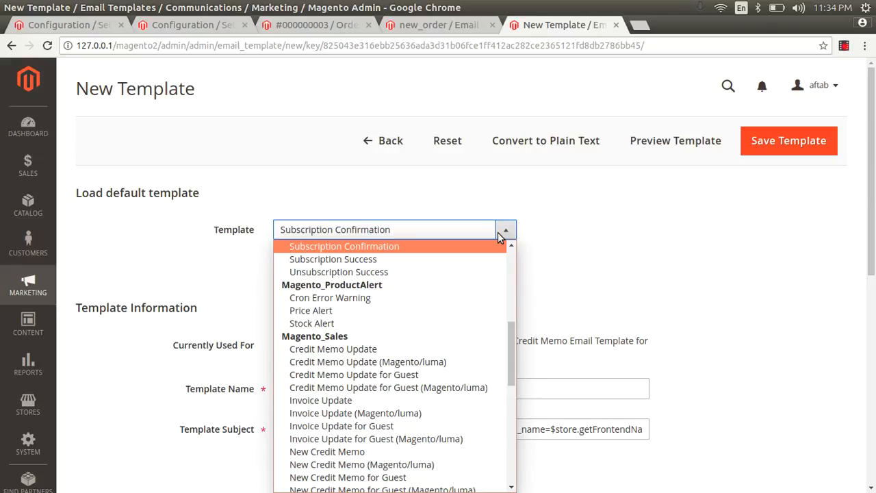
{"action": "key", "text": "Up"}
{"action": "key", "text": "Up"}
{"action": "key", "text": "Up"}
{"action": "key", "text": "Up"}
{"action": "key", "text": "Down"}
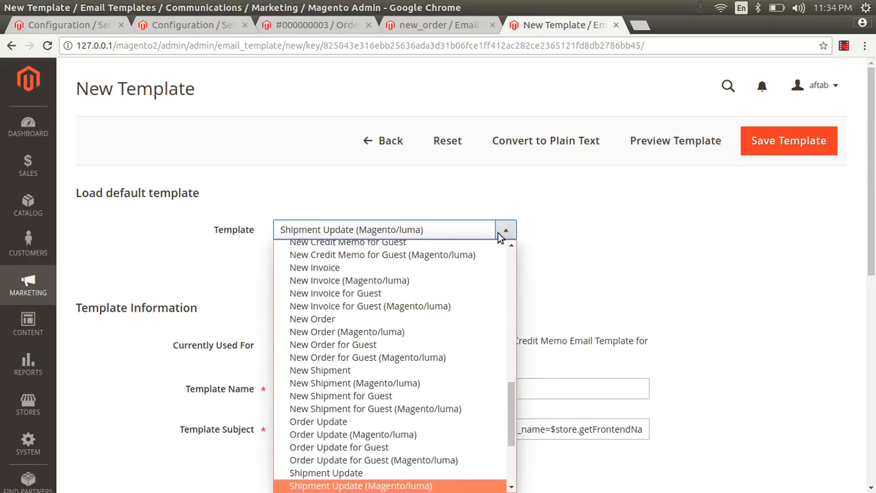
{"action": "left_click", "coordinate": [389, 473]}
{"action": "left_click", "coordinate": [294, 270]}
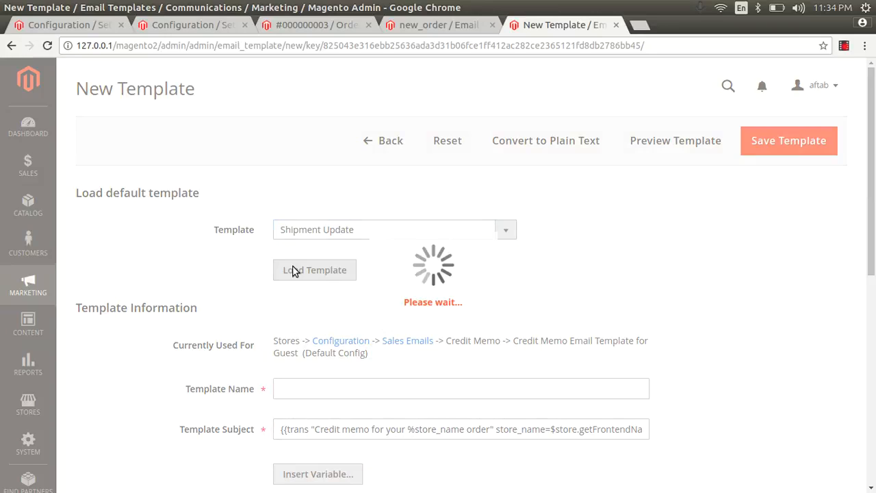
Step: Name the template 'new-shipment' and save it
{"action": "scroll", "coordinate": [874, 303], "scroll_direction": "down", "scroll_amount": 3}
{"action": "scroll", "coordinate": [874, 304], "scroll_direction": "down", "scroll_amount": 3}
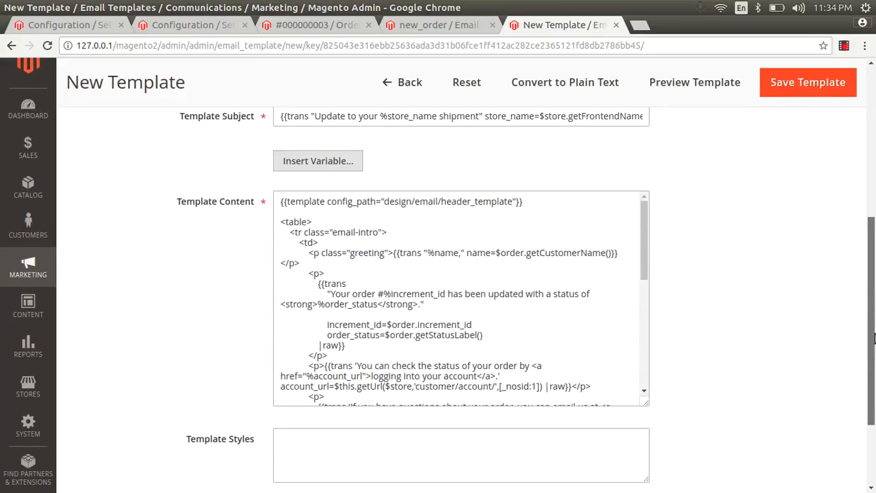
{"action": "scroll", "coordinate": [874, 303], "scroll_direction": "up", "scroll_amount": 2}
{"action": "left_click", "coordinate": [319, 194]}
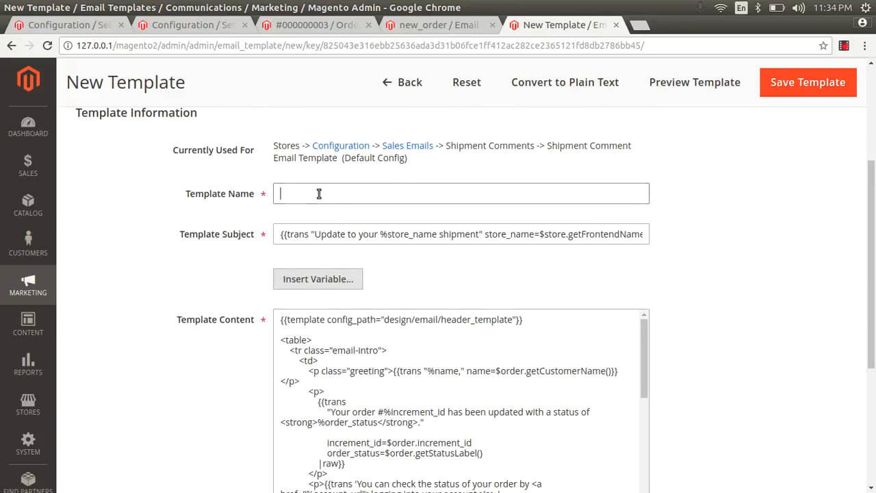
{"action": "type", "text": "new"}
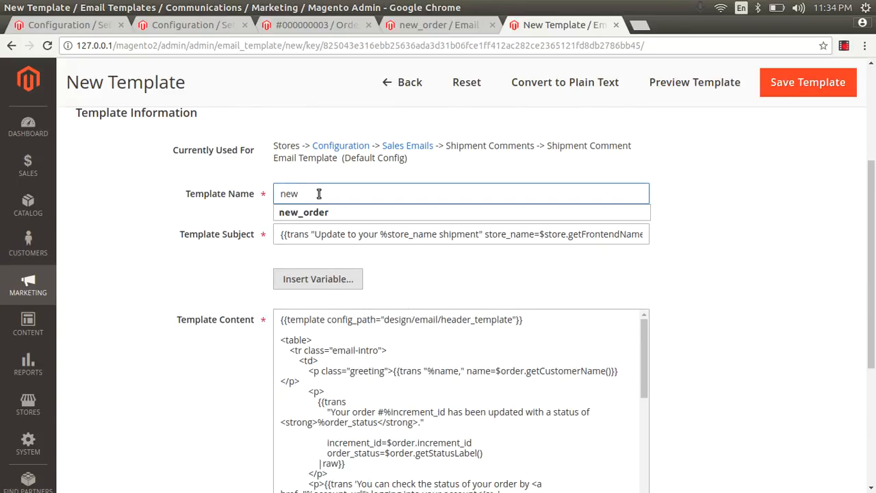
{"action": "type", "text": "-shipment"}
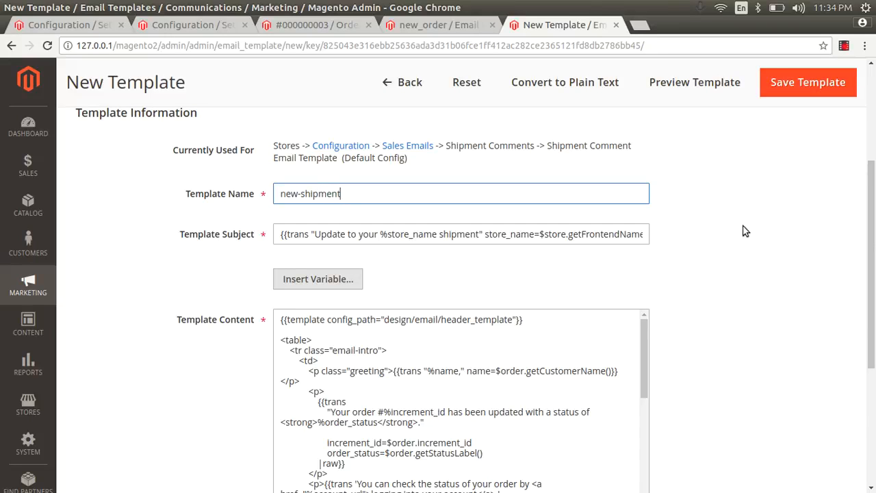
{"action": "left_click", "coordinate": [807, 92]}
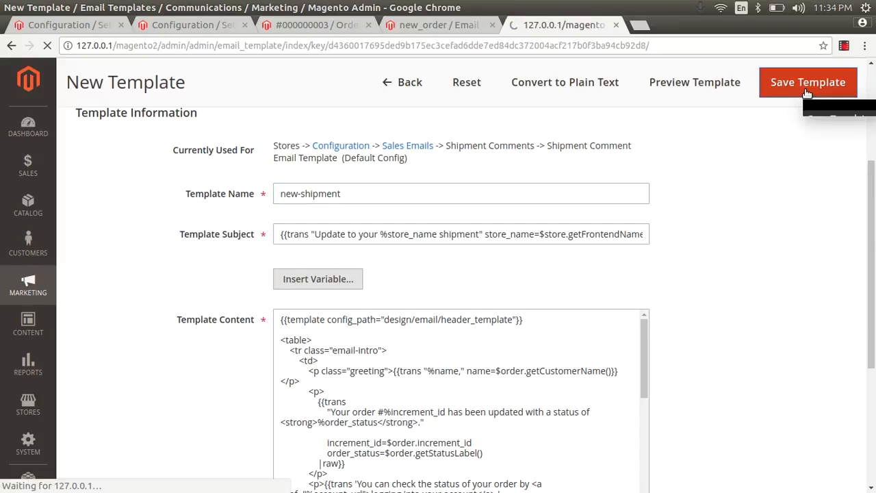
Step: Go back to the Sales Emails configuration tab and reload it to pick up the new template
{"action": "left_click", "coordinate": [424, 26]}
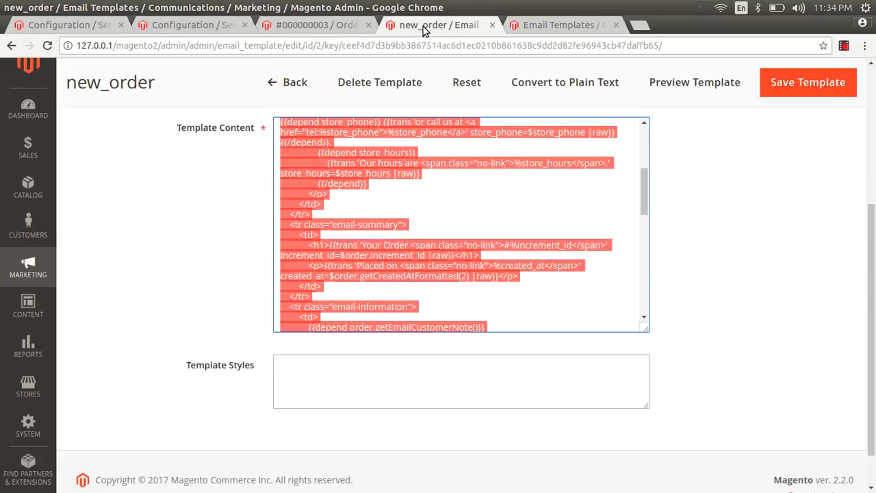
{"action": "left_click", "coordinate": [335, 27]}
{"action": "left_click", "coordinate": [204, 27]}
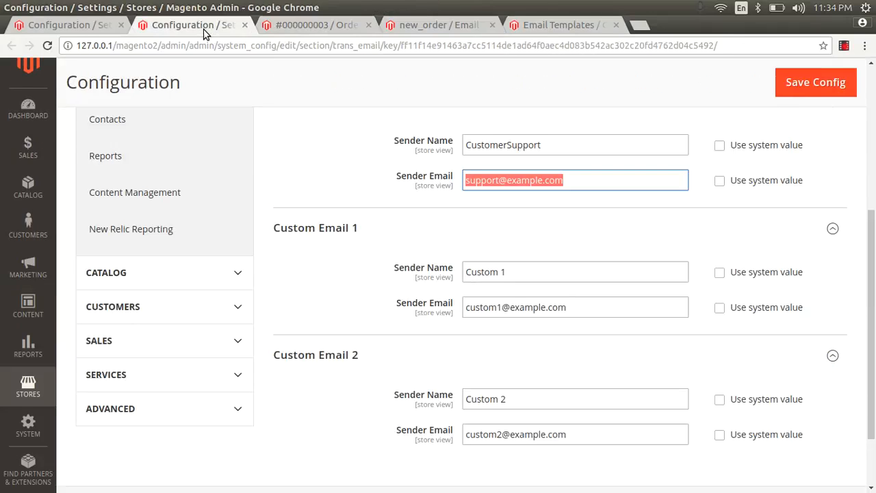
{"action": "left_click", "coordinate": [86, 26]}
{"action": "key", "text": "F5"}
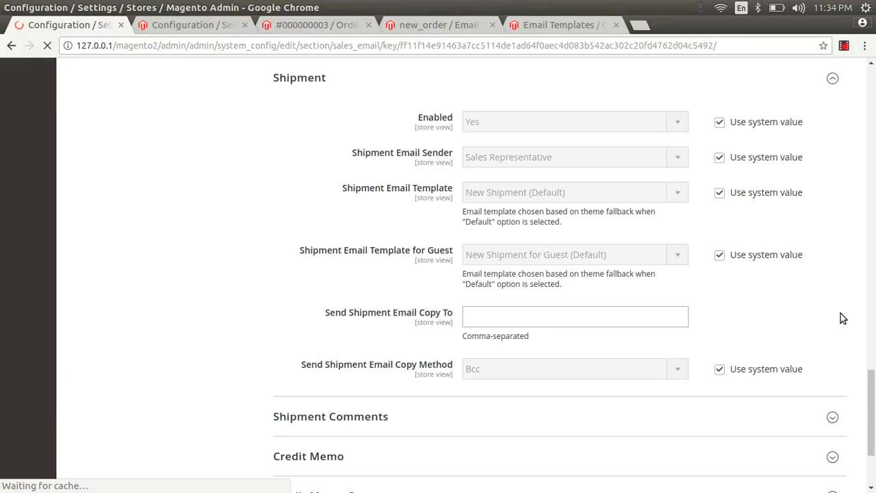
{"action": "mouse_move", "coordinate": [873, 399]}
{"action": "left_mouse_down"}
{"action": "mouse_move", "coordinate": [875, 429]}
{"action": "mouse_move", "coordinate": [874, 385]}
{"action": "left_mouse_up"}
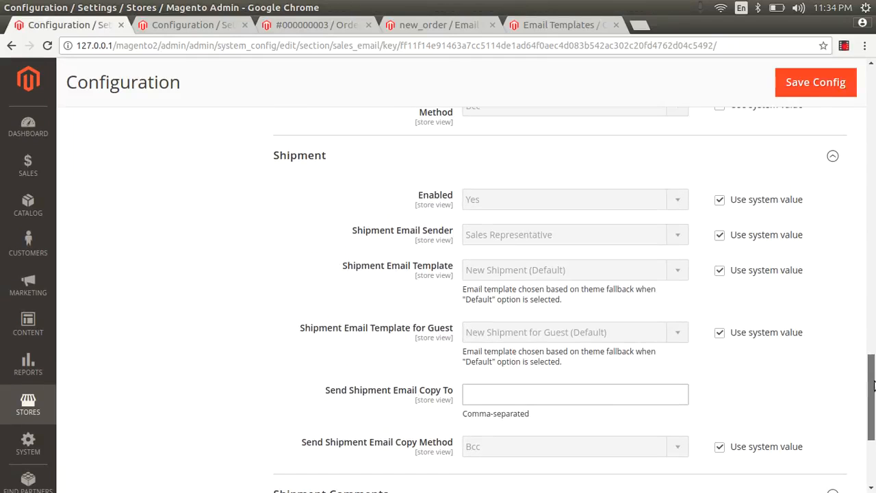
Step: Set Shipment Email Template to new-shipment instead of the system default
{"action": "left_click", "coordinate": [721, 271]}
{"action": "left_click", "coordinate": [652, 273]}
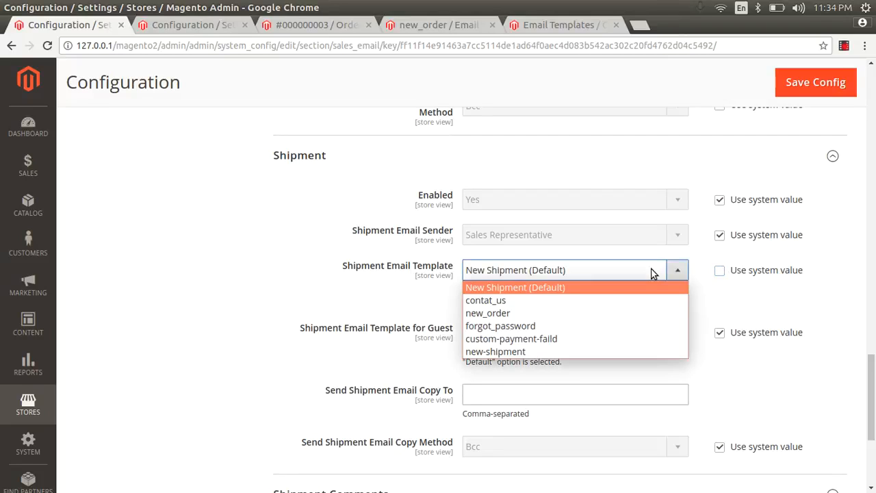
{"action": "left_click", "coordinate": [520, 352]}
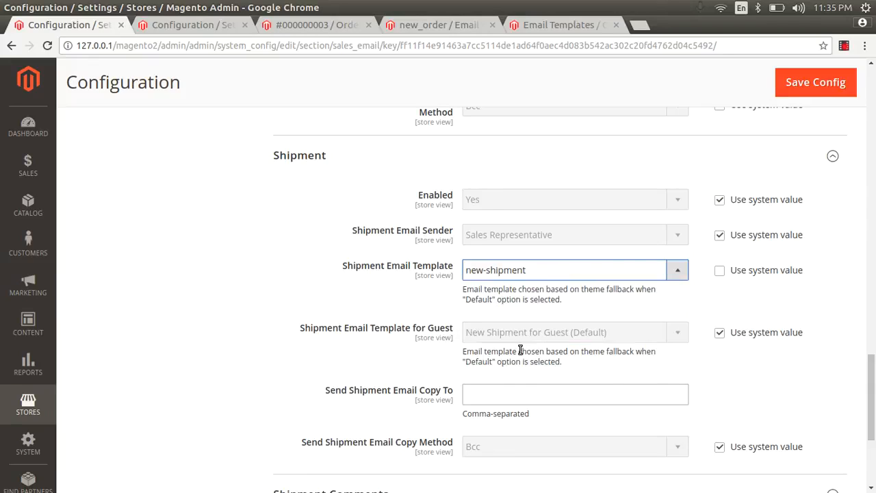
{"action": "scroll", "coordinate": [872, 356], "scroll_direction": "down", "scroll_amount": 3}
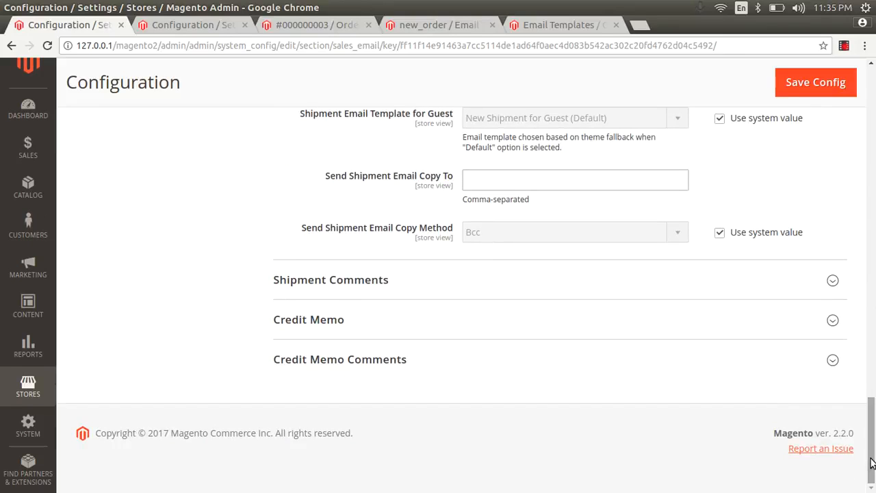
{"action": "left_click", "coordinate": [413, 357]}
{"action": "left_click", "coordinate": [387, 324]}
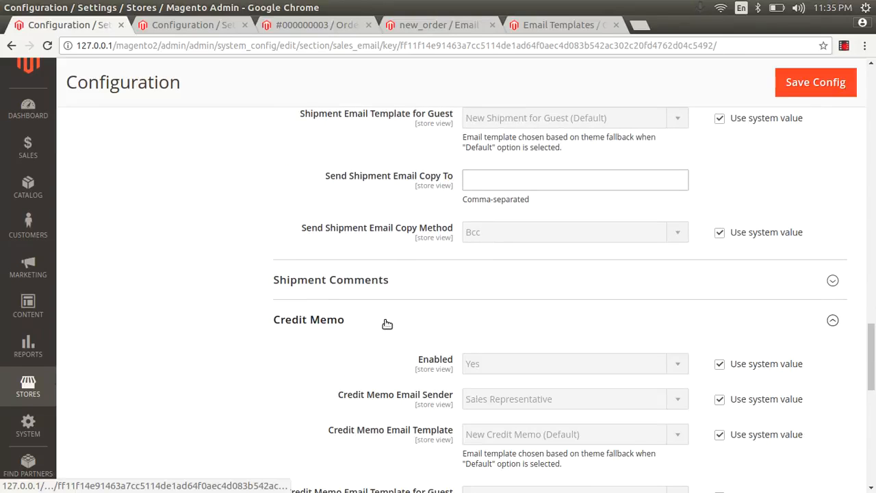
{"action": "left_click", "coordinate": [386, 284]}
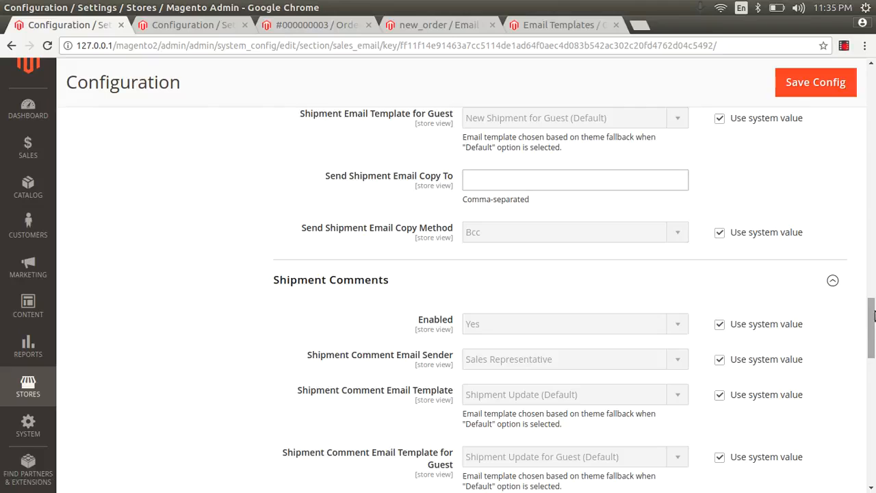
{"action": "left_click_drag", "start_coordinate": [873, 328], "coordinate": [873, 96]}
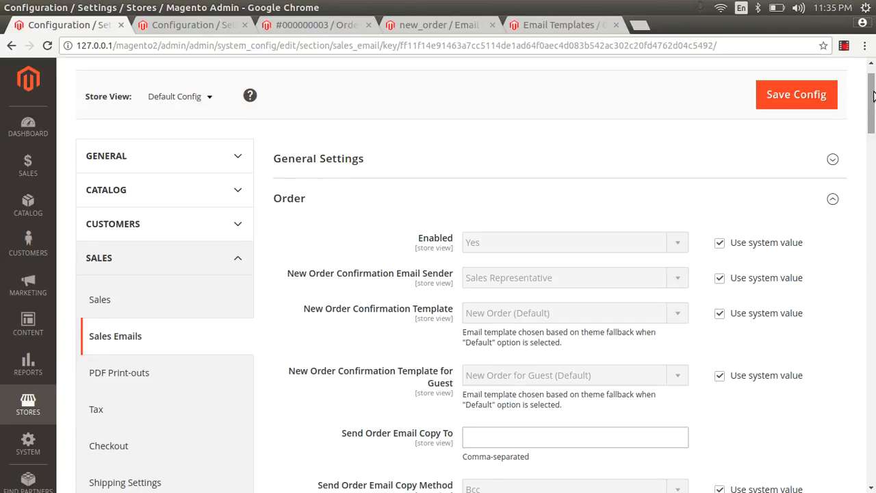
Step: Cycle through the open tabs back to the Sales Emails configuration and scroll it
{"action": "left_click", "coordinate": [445, 24]}
{"action": "left_click", "coordinate": [301, 25]}
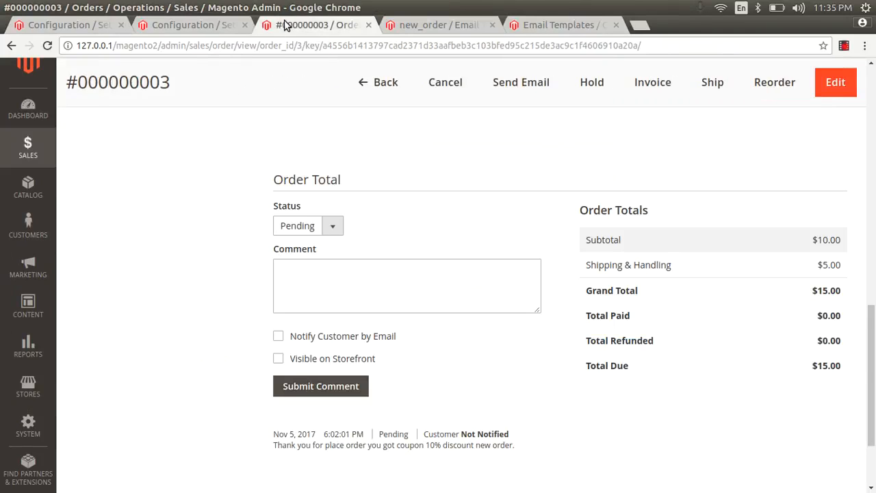
{"action": "left_click", "coordinate": [226, 25]}
{"action": "left_click_drag", "start_coordinate": [873, 228], "coordinate": [874, 84]}
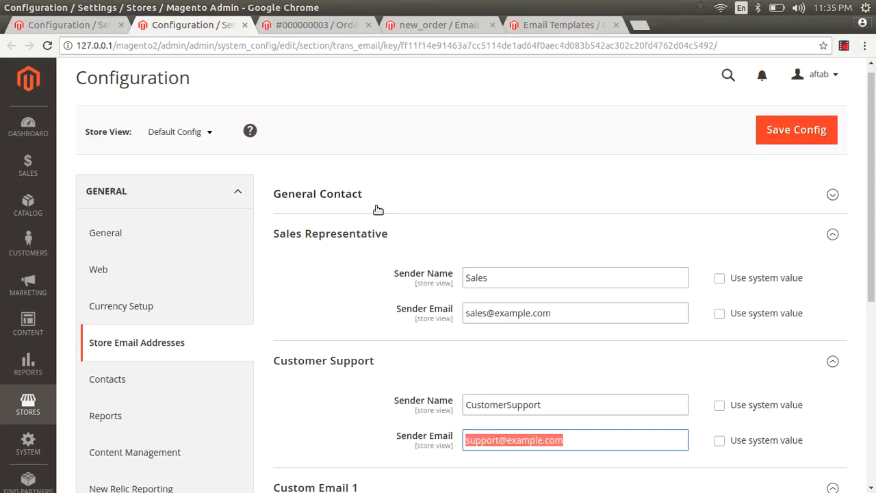
{"action": "left_click_drag", "start_coordinate": [874, 163], "coordinate": [875, 245]}
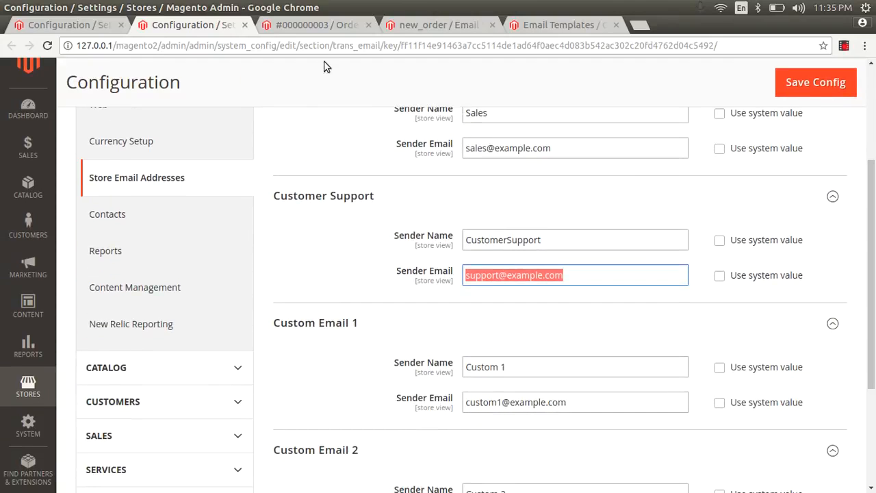
{"action": "left_click", "coordinate": [69, 25]}
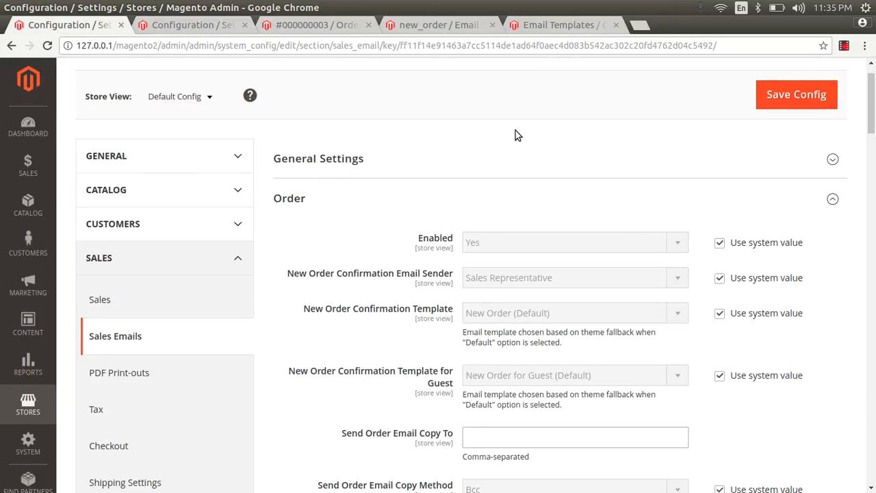
{"action": "left_click_drag", "start_coordinate": [873, 116], "coordinate": [873, 274]}
Step: Glance at the Email Templates list and new_order template, then return to Sales Emails configuration
{"action": "left_click", "coordinate": [544, 25]}
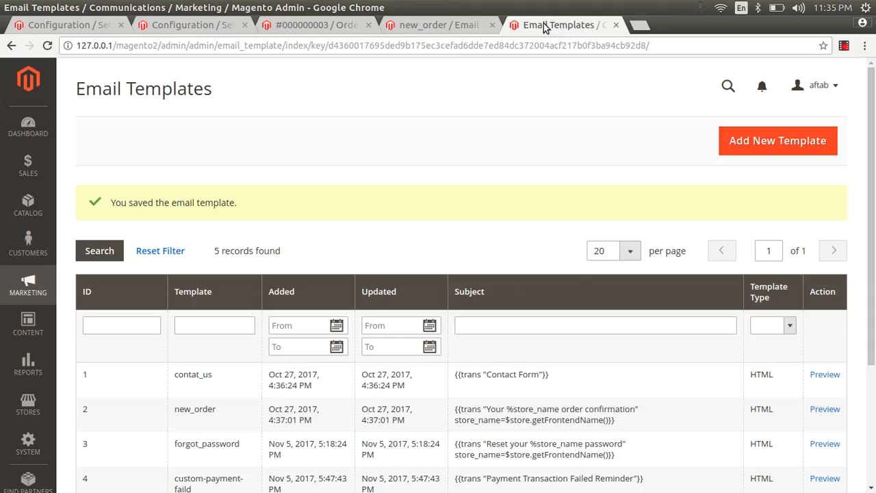
{"action": "left_click", "coordinate": [458, 25]}
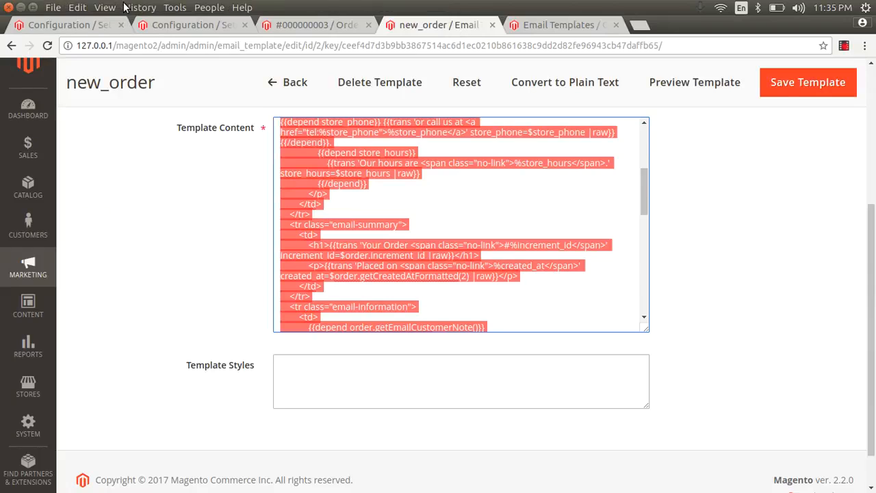
{"action": "left_click", "coordinate": [84, 26]}
{"action": "left_click", "coordinate": [28, 147]}
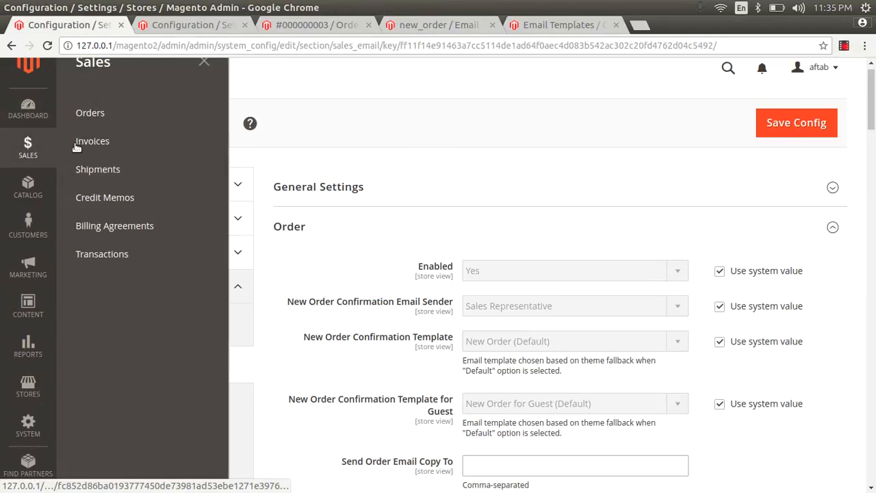
Step: Open the Orders grid in a new tab and review the pending $15.00 order's notes
{"action": "right_click", "coordinate": [97, 117]}
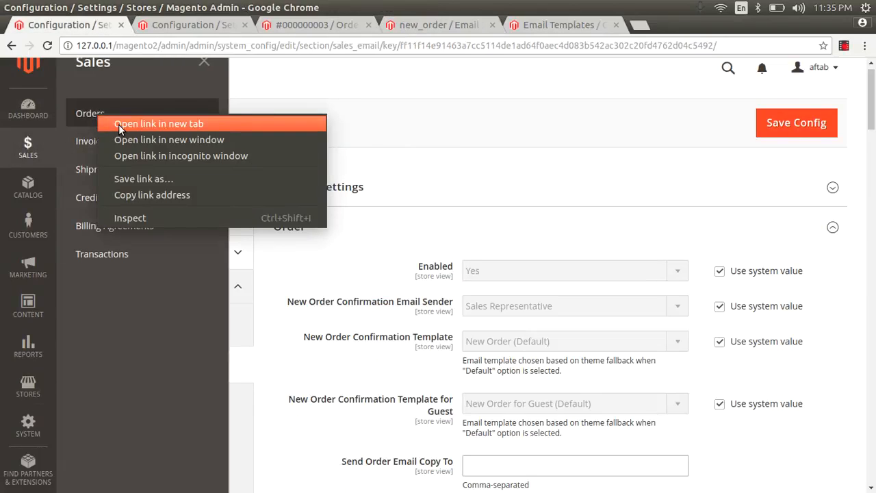
{"action": "left_click", "coordinate": [123, 125]}
{"action": "left_click", "coordinate": [183, 26]}
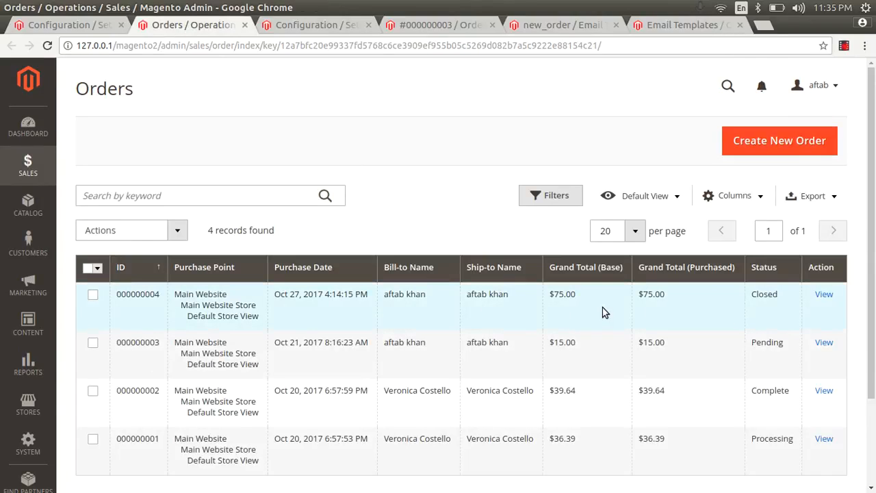
{"action": "left_click", "coordinate": [821, 342]}
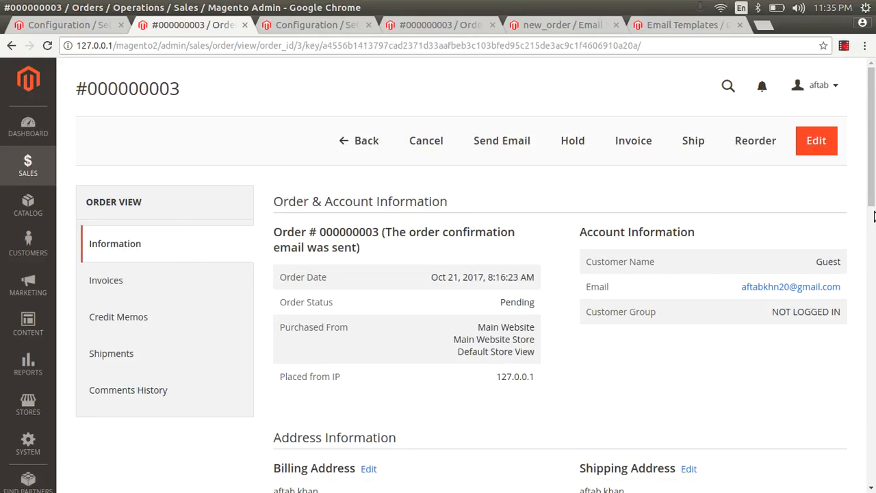
{"action": "scroll", "coordinate": [874, 288], "scroll_direction": "down", "scroll_amount": 2}
{"action": "scroll", "coordinate": [874, 288], "scroll_direction": "down", "scroll_amount": 10}
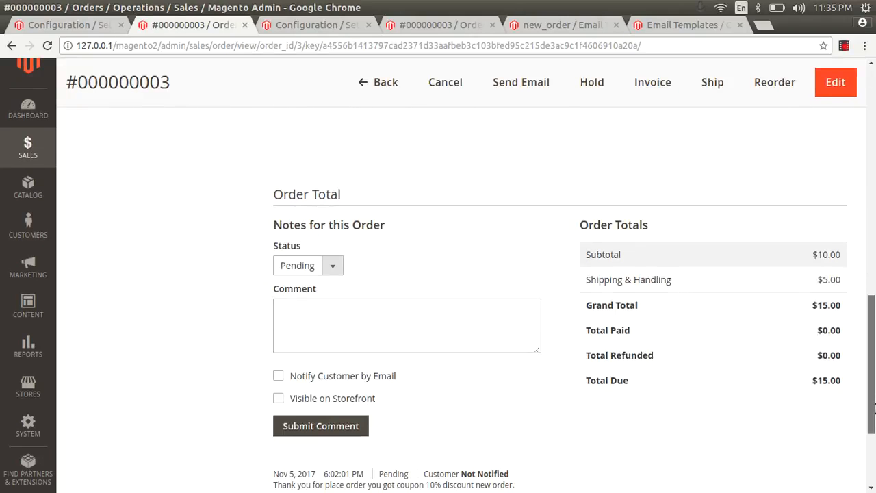
Step: Close the duplicate order, extra Configuration and order details tabs
{"action": "left_click", "coordinate": [339, 29]}
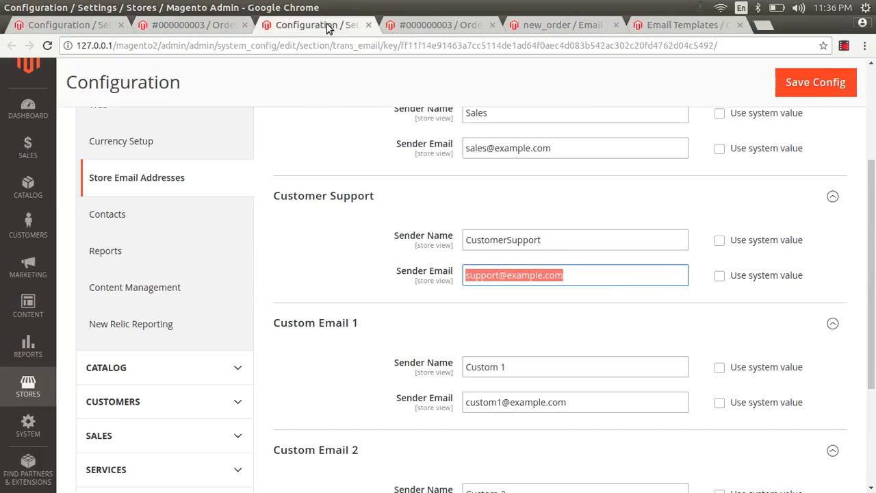
{"action": "left_click", "coordinate": [424, 25]}
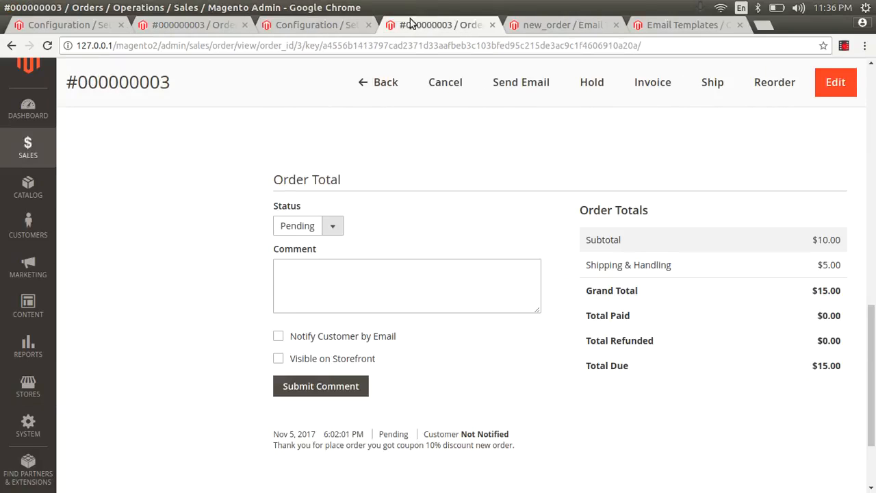
{"action": "left_click", "coordinate": [239, 27]}
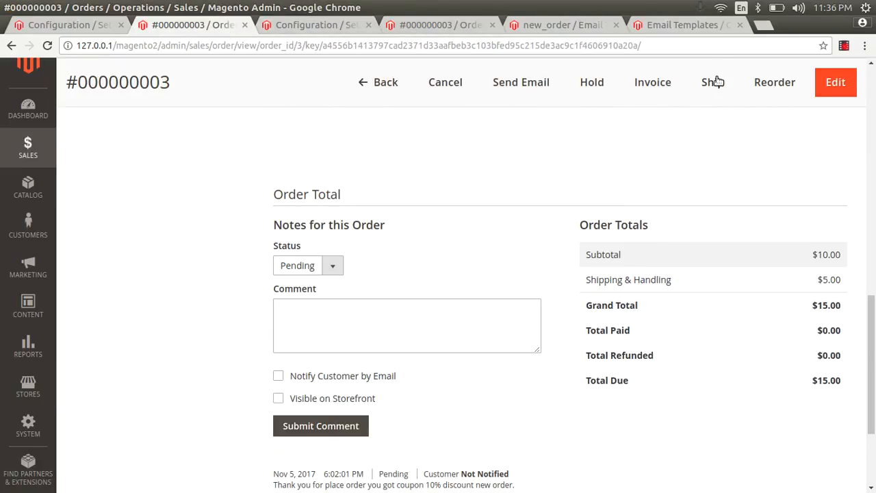
{"action": "left_click", "coordinate": [244, 25]}
{"action": "left_click", "coordinate": [244, 25]}
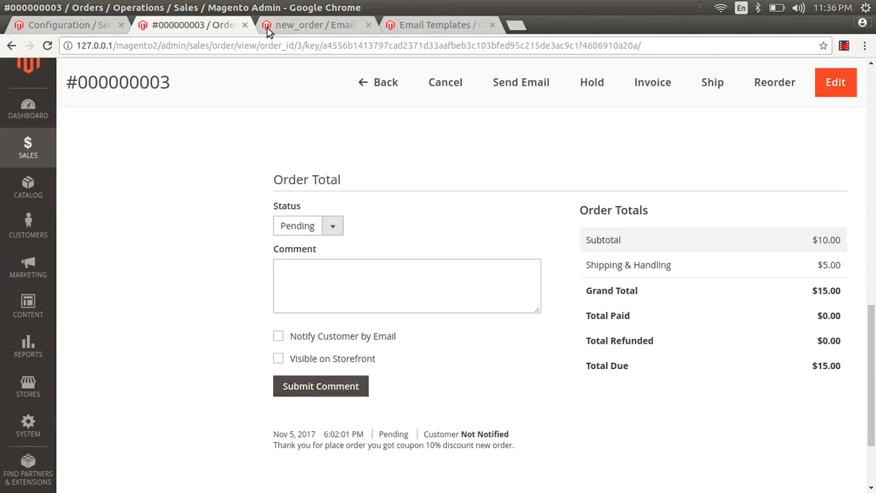
{"action": "left_click", "coordinate": [307, 27]}
{"action": "left_click", "coordinate": [417, 27]}
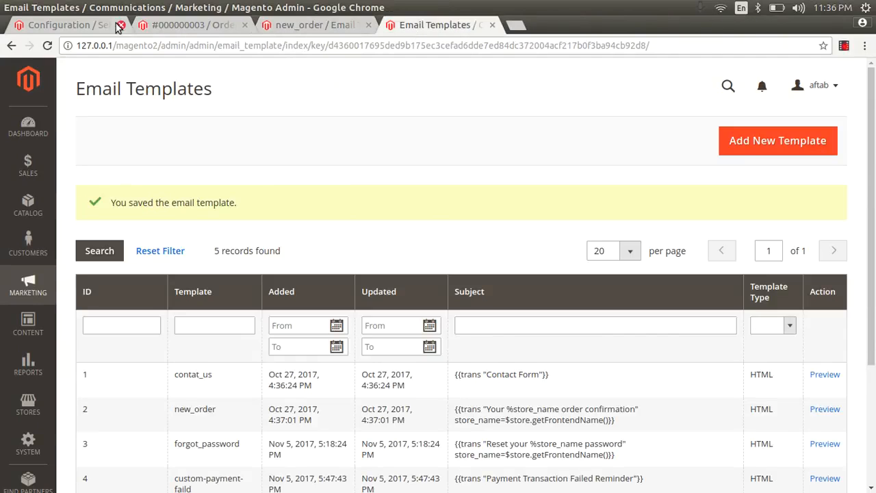
{"action": "left_click", "coordinate": [209, 26]}
{"action": "left_click", "coordinate": [245, 25]}
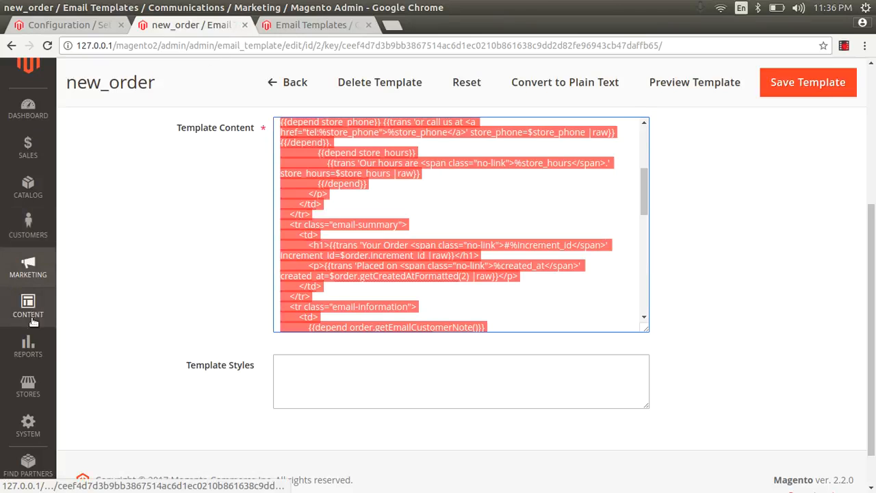
Step: Go to Stores > Configuration > Sales > Sales Emails
{"action": "left_click", "coordinate": [28, 387]}
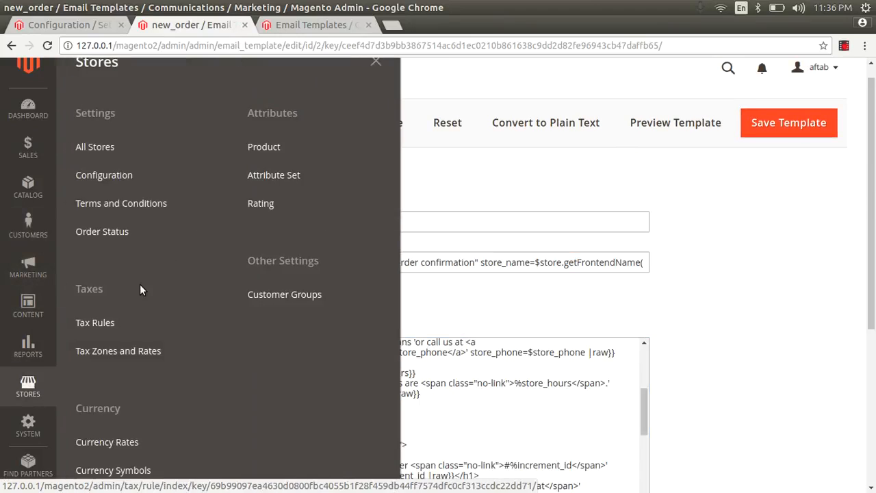
{"action": "left_click", "coordinate": [116, 174]}
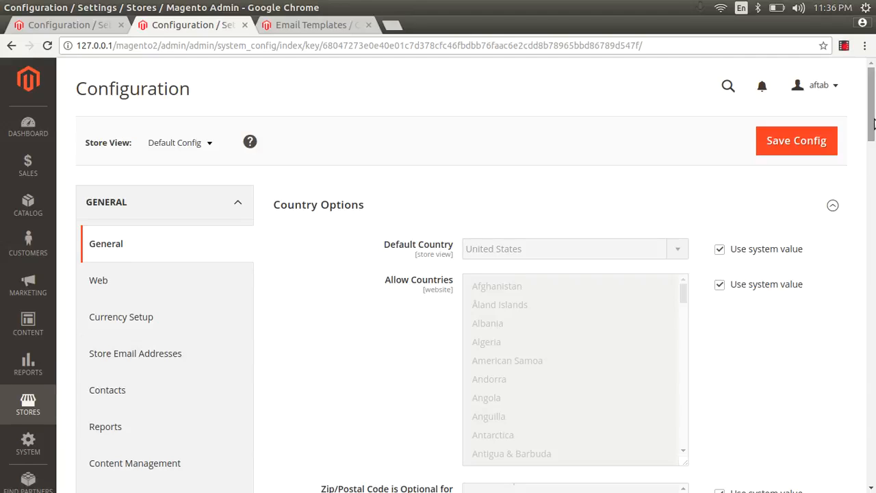
{"action": "left_click_drag", "start_coordinate": [872, 126], "coordinate": [873, 190]}
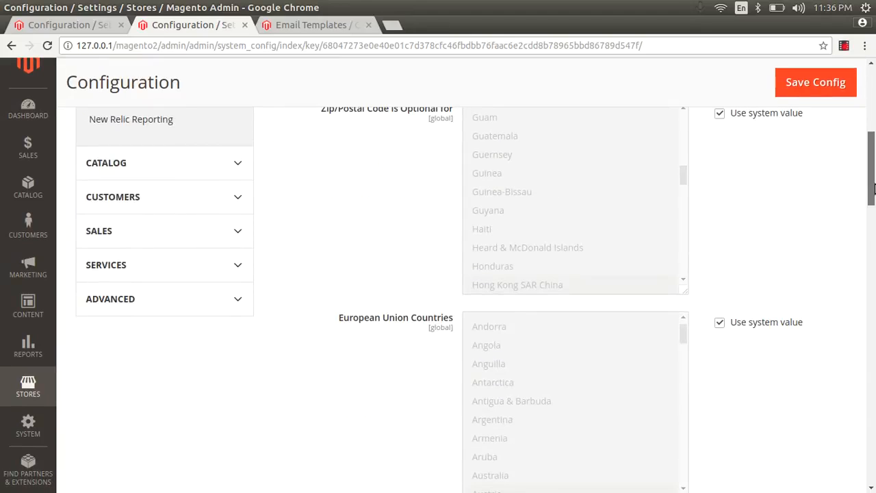
{"action": "left_click", "coordinate": [150, 259]}
{"action": "left_click", "coordinate": [154, 236]}
{"action": "left_click", "coordinate": [131, 308]}
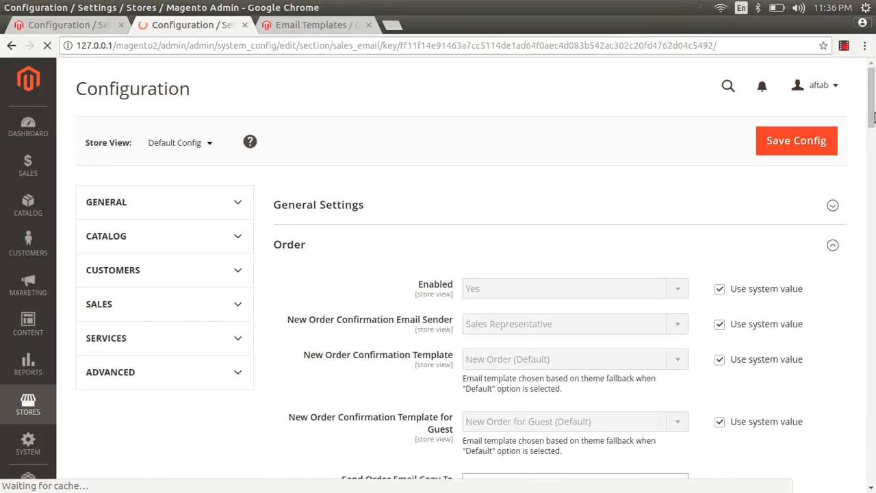
Step: Collapse the Order, Order Comments, Invoice, Invoice Comments and Shipment email sections
{"action": "left_click_drag", "start_coordinate": [874, 118], "coordinate": [874, 127]}
{"action": "scroll", "coordinate": [874, 130], "scroll_direction": "down", "scroll_amount": 1}
{"action": "left_click", "coordinate": [832, 121]}
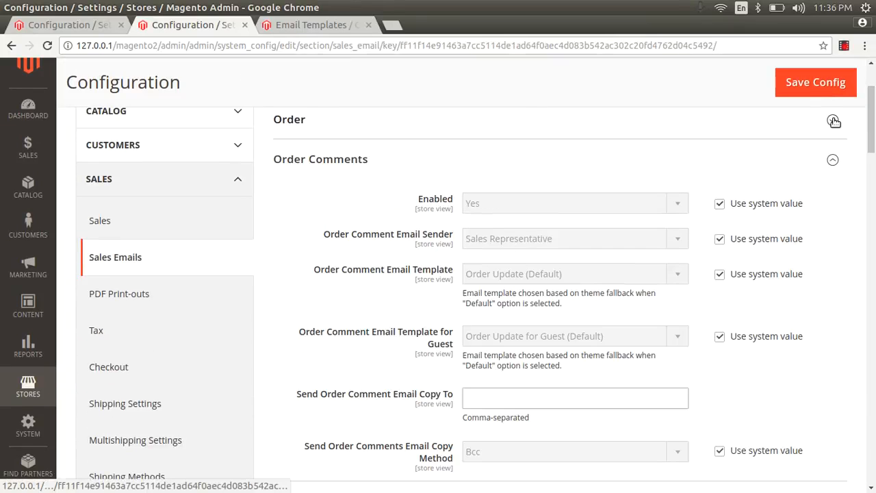
{"action": "left_click", "coordinate": [832, 160]}
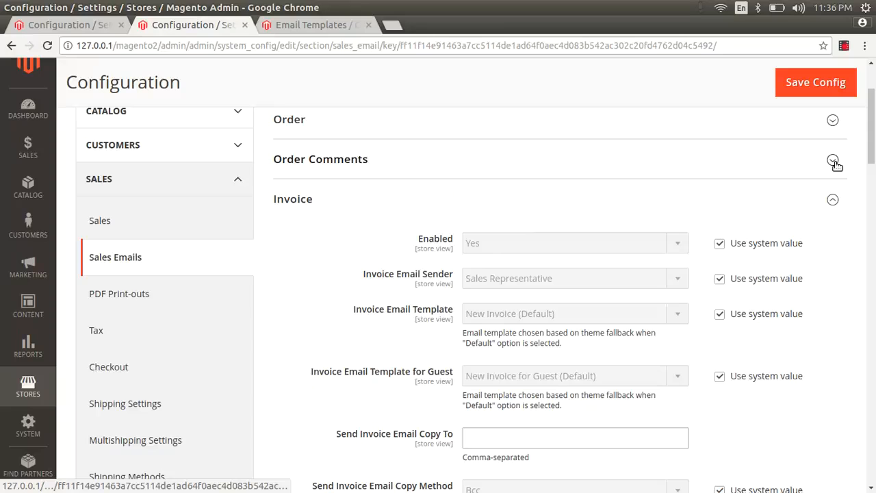
{"action": "left_click", "coordinate": [833, 202]}
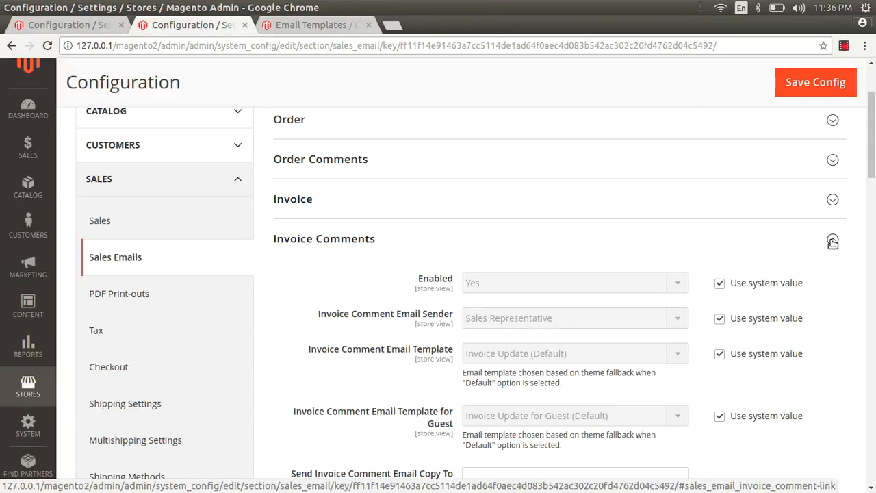
{"action": "left_click", "coordinate": [832, 241]}
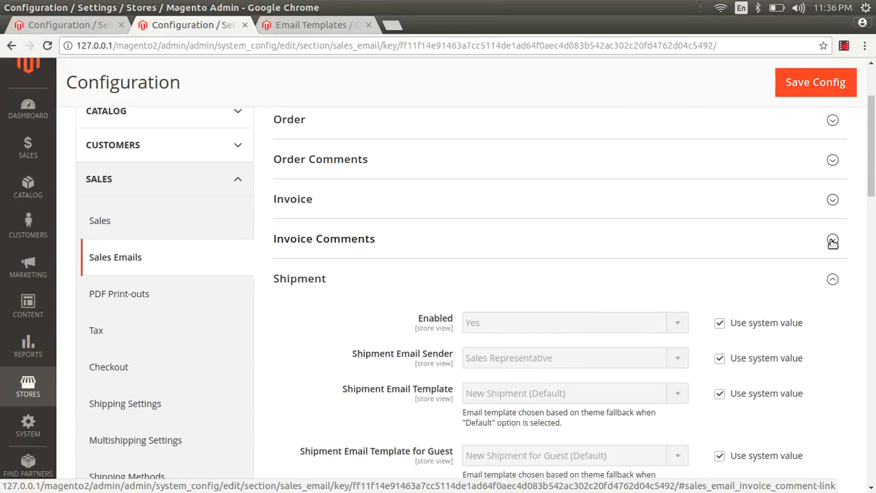
{"action": "left_click", "coordinate": [833, 280]}
Step: Collapse the Shipment Comments, Credit Memo and Credit Memo Comments email sections
{"action": "scroll", "coordinate": [842, 271], "scroll_direction": "down", "scroll_amount": 2}
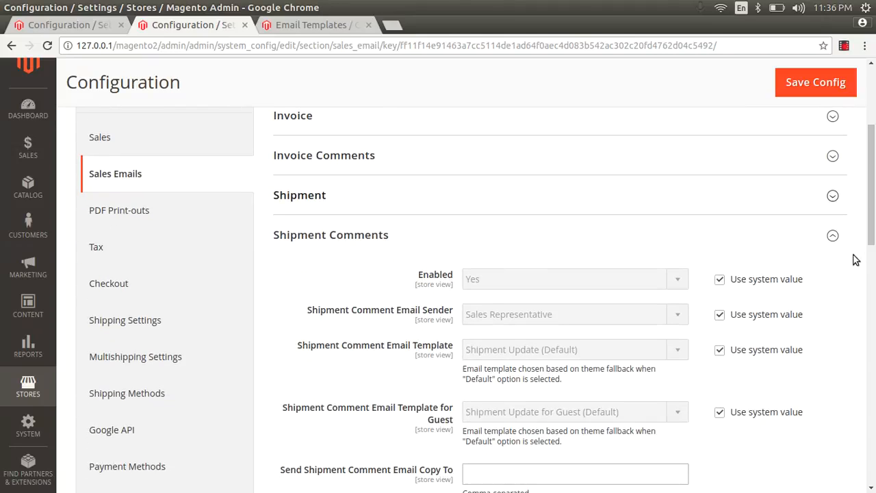
{"action": "left_click", "coordinate": [832, 236]}
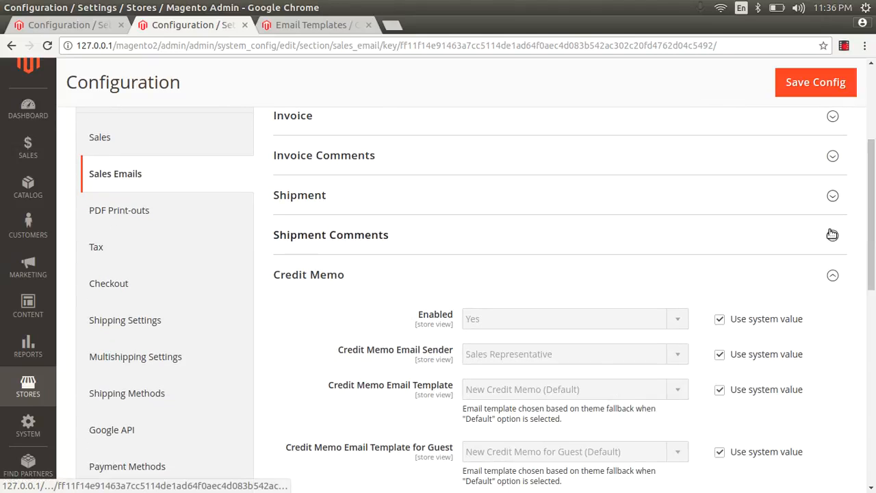
{"action": "left_click", "coordinate": [832, 277]}
{"action": "scroll", "coordinate": [862, 278], "scroll_direction": "down", "scroll_amount": 1}
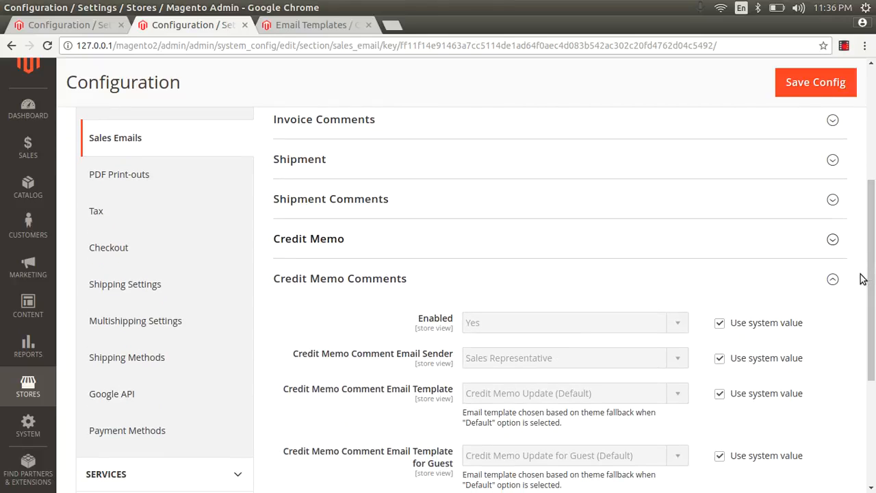
{"action": "left_click", "coordinate": [833, 280]}
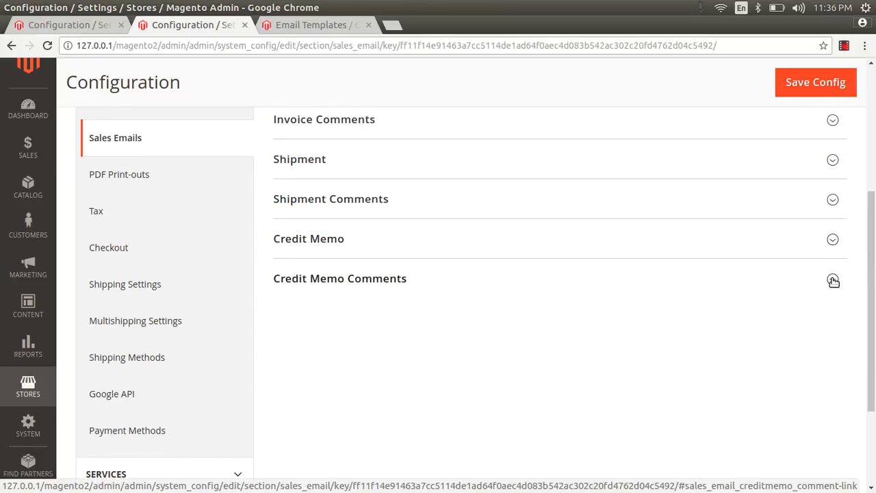
{"action": "left_click_drag", "start_coordinate": [874, 278], "coordinate": [874, 184]}
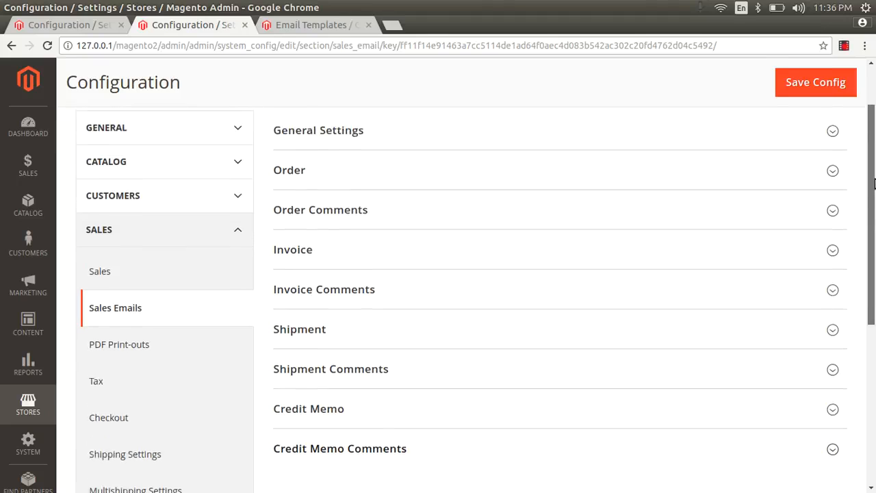
{"action": "scroll", "coordinate": [874, 182], "scroll_direction": "up", "scroll_amount": 1}
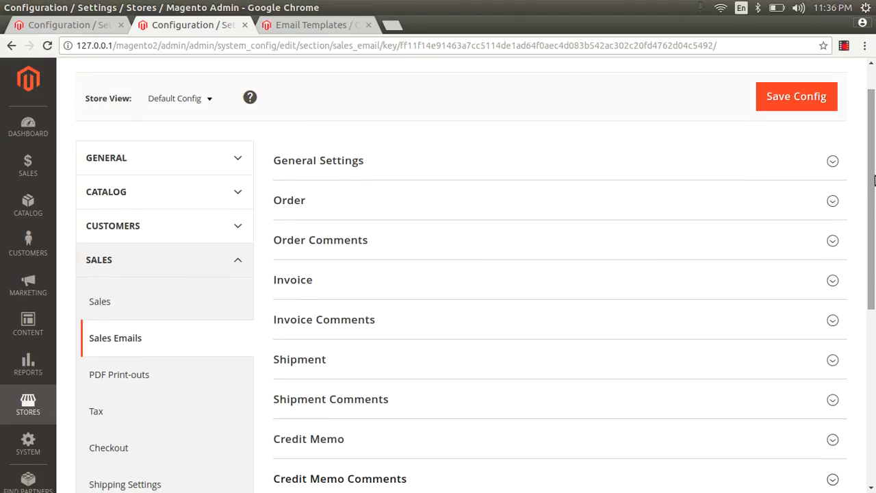